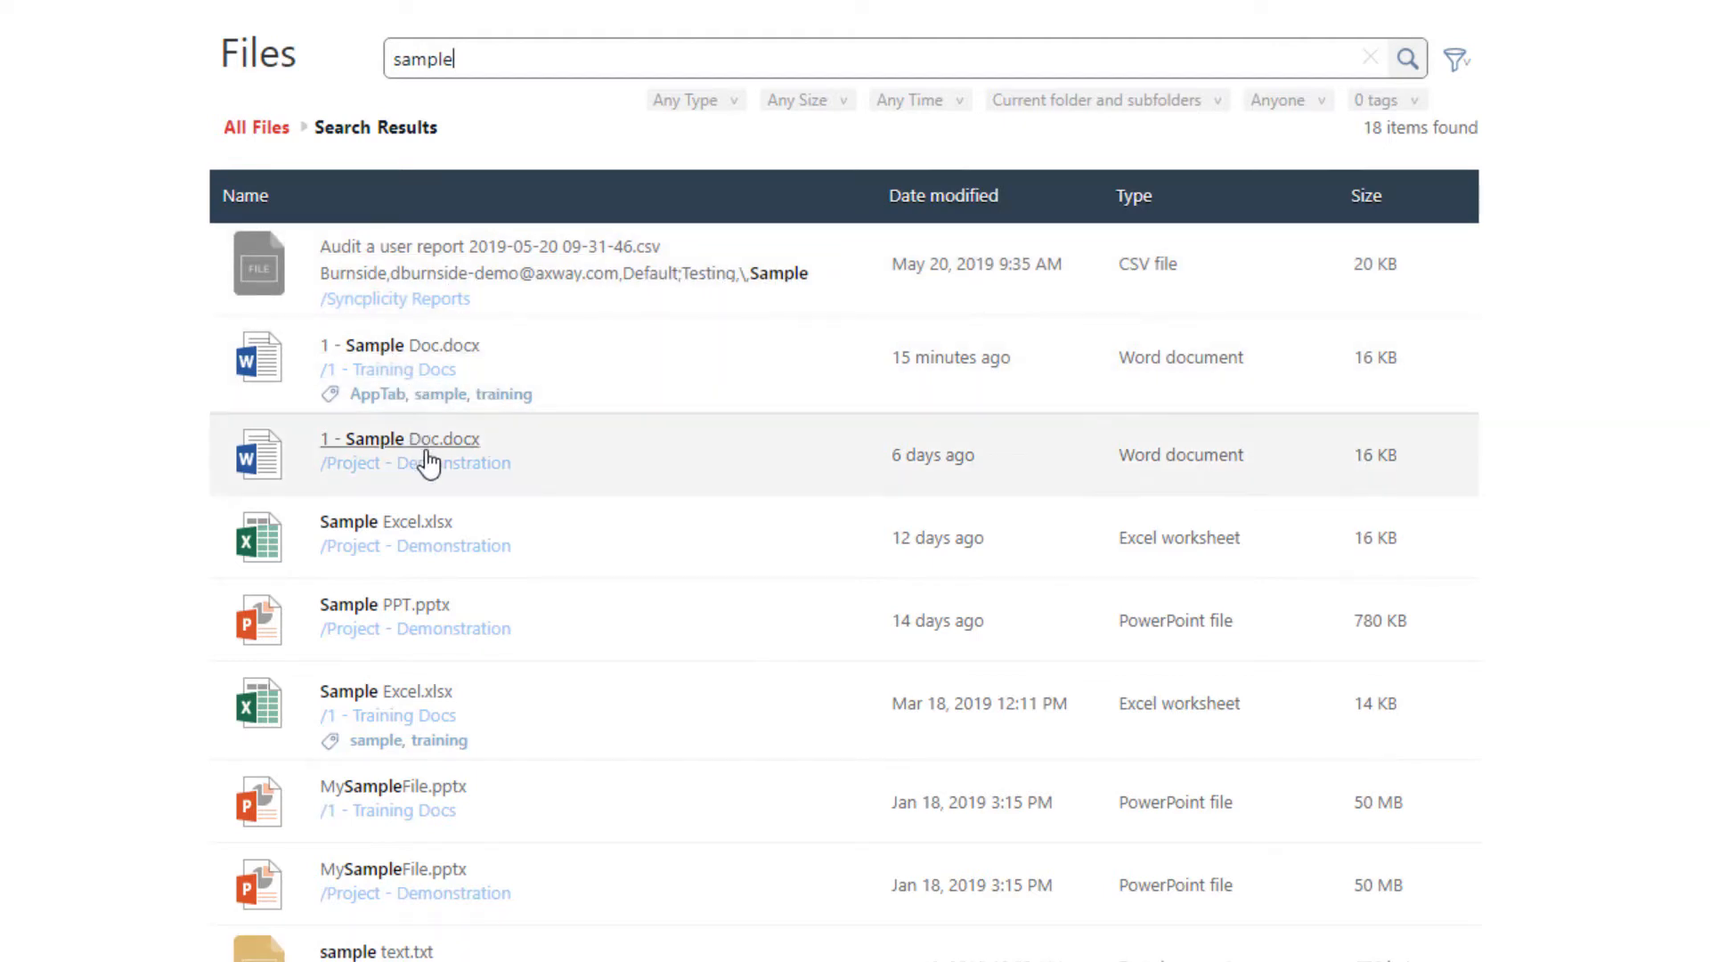
- Look through the search results for "sample" and return to All Files
{"action": "scroll", "coordinate": [426, 801], "scroll_direction": "down", "scroll_amount": 5}
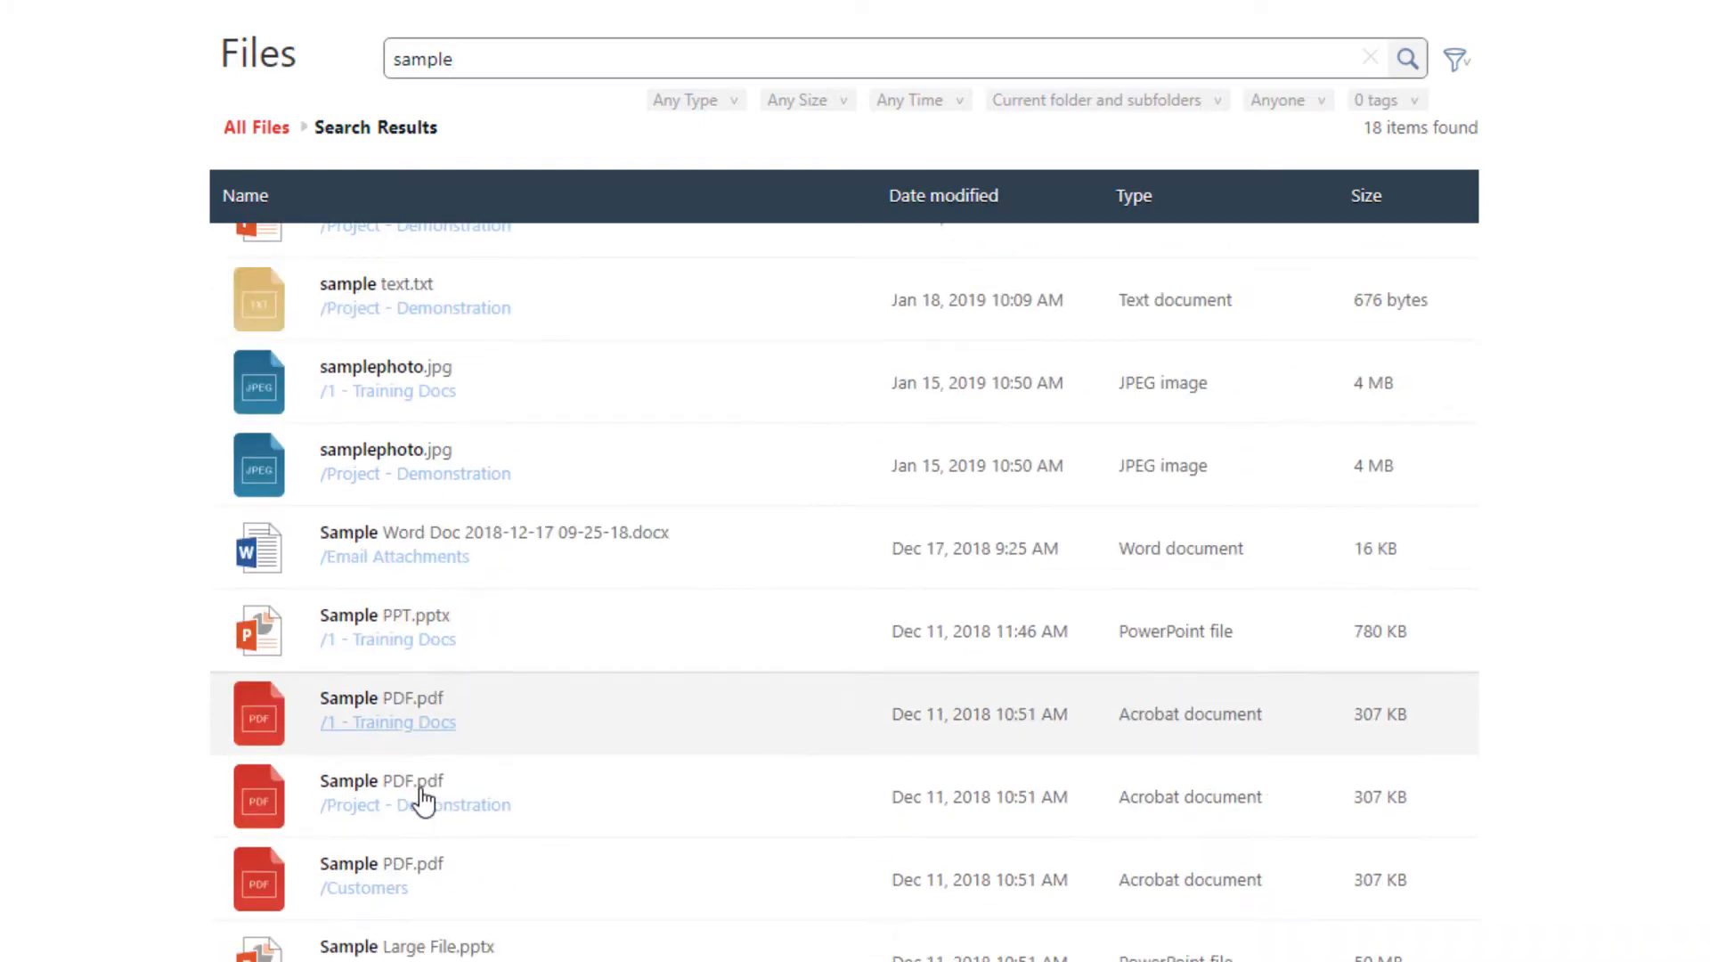
{"action": "scroll", "coordinate": [437, 848], "scroll_direction": "up", "scroll_amount": 6}
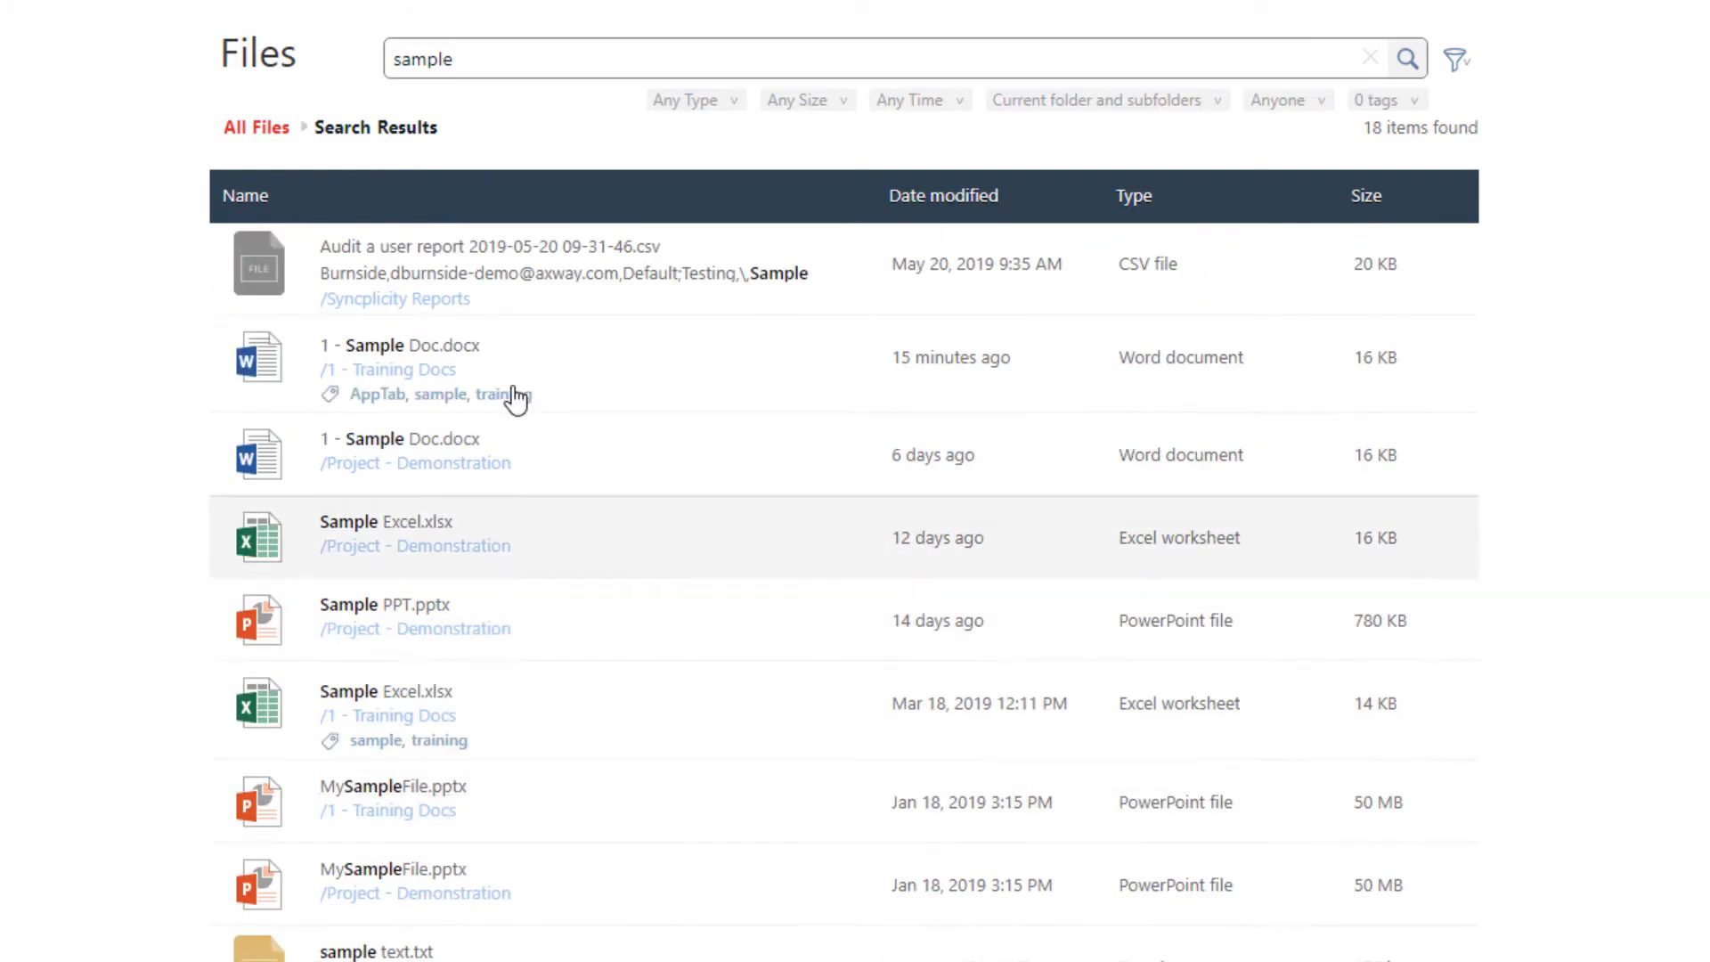
{"action": "left_click", "coordinate": [257, 127]}
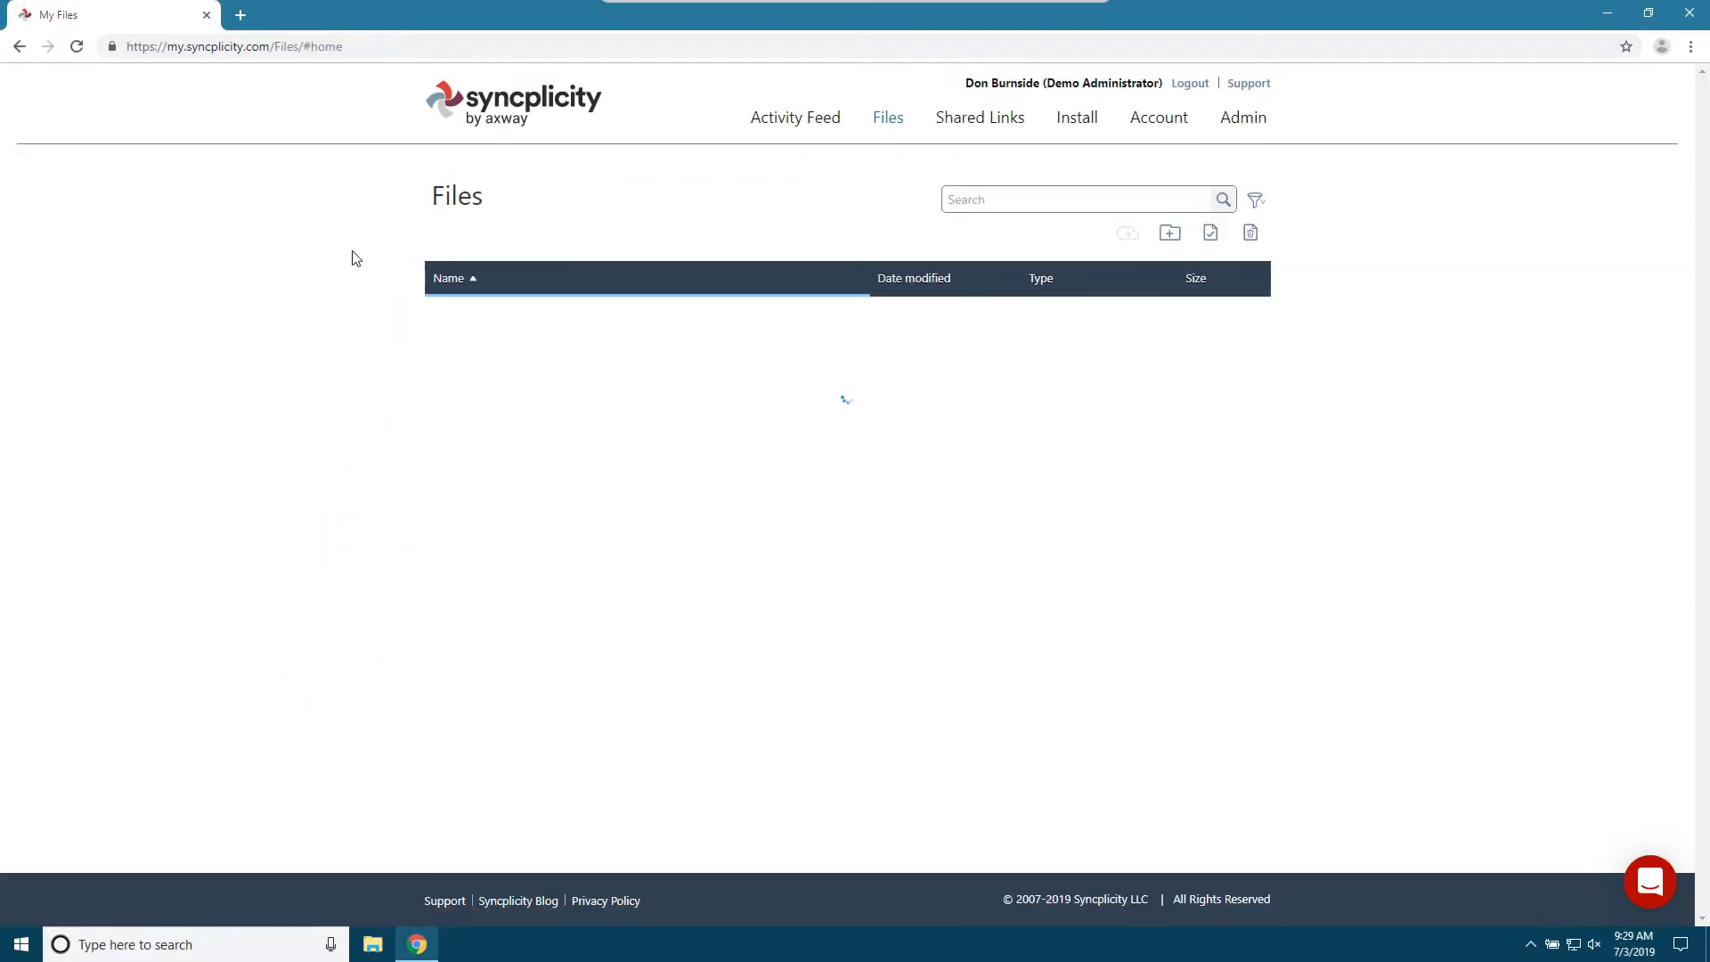
- Search all files for "project" and return to All Files
{"action": "left_click", "coordinate": [1013, 201]}
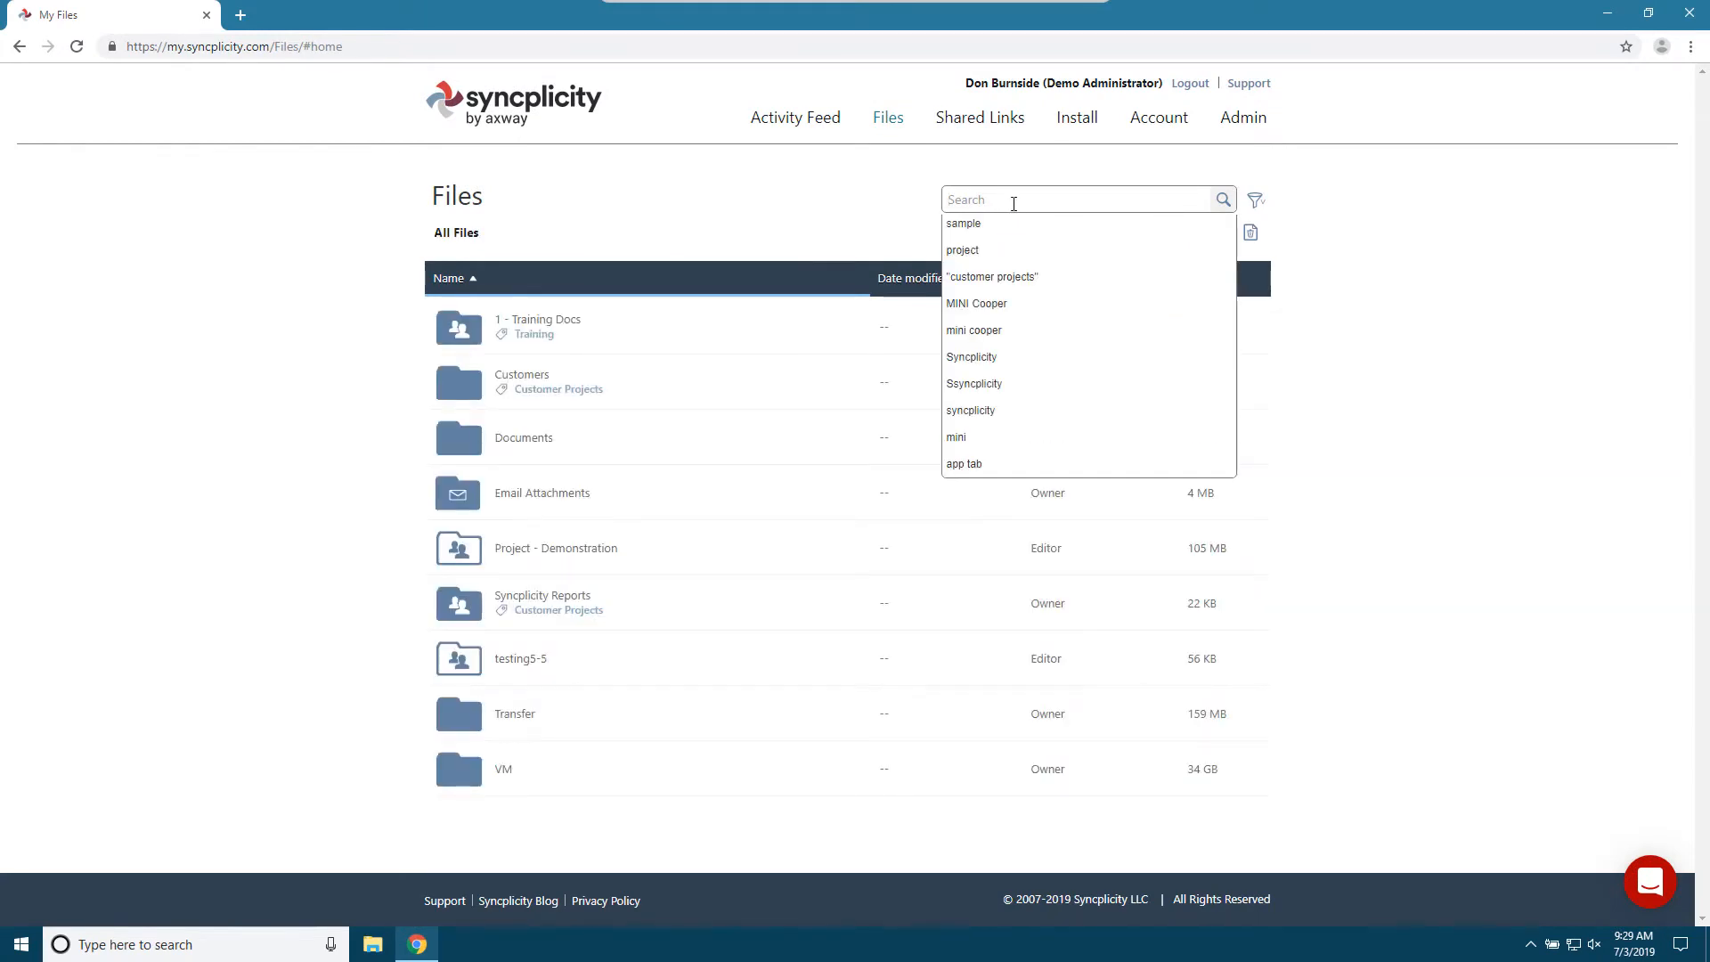
{"action": "type", "text": "project"}
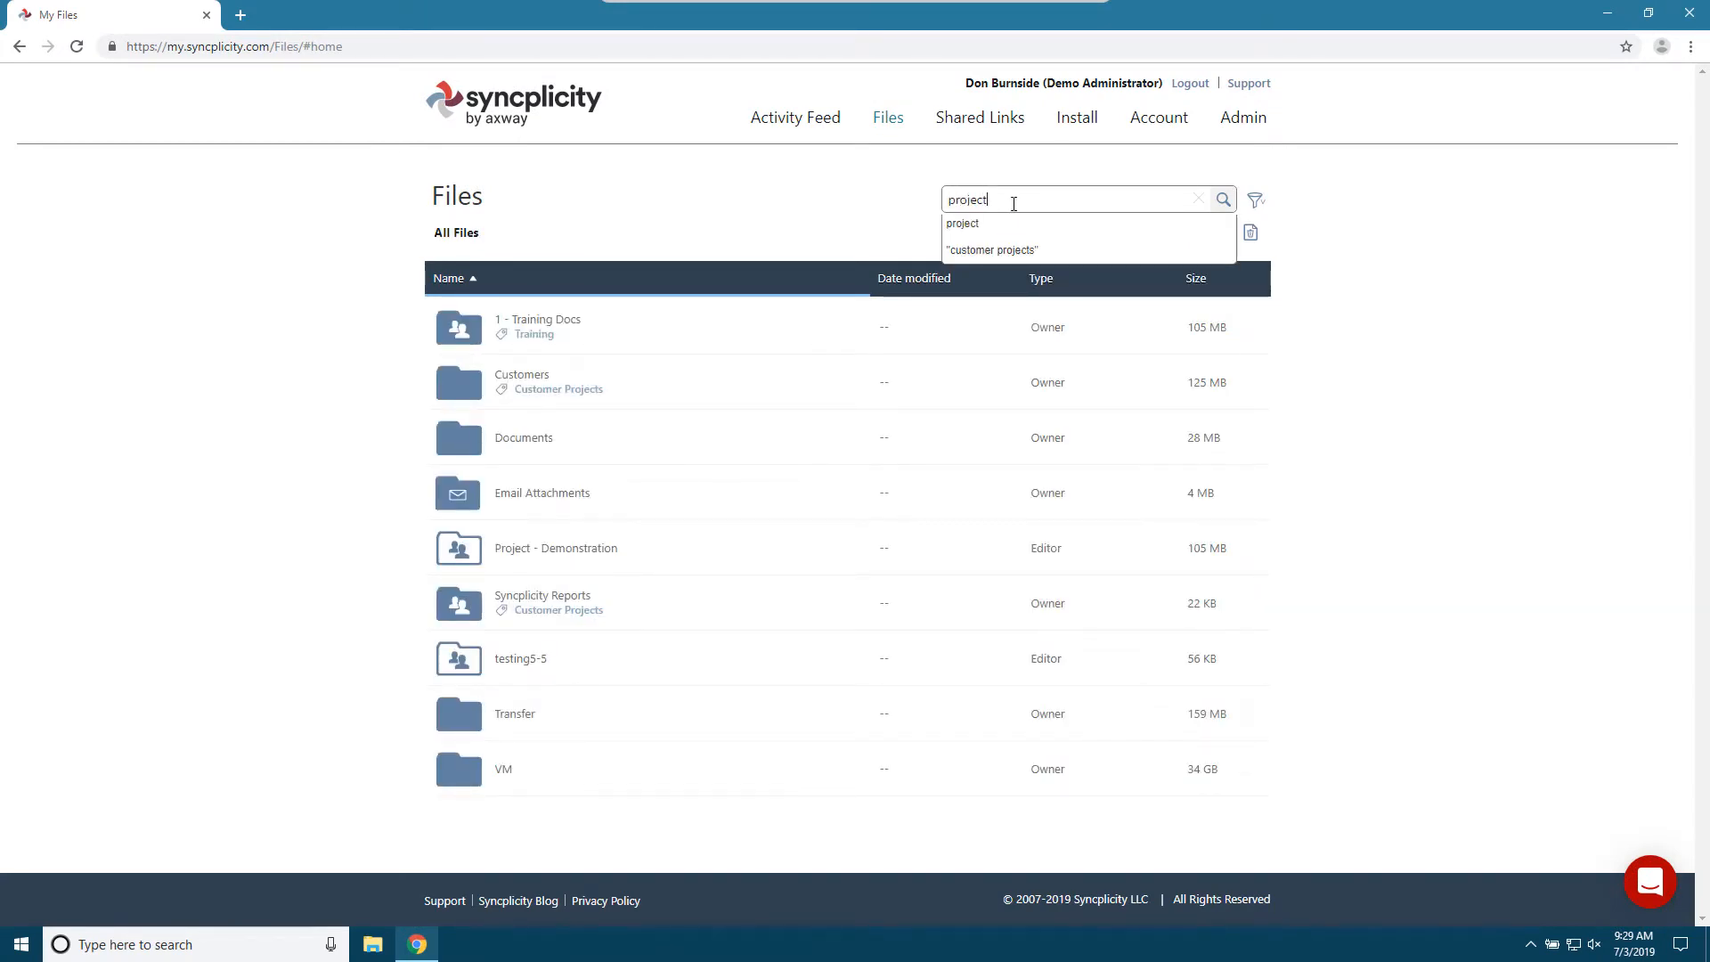
{"action": "key", "text": "Return"}
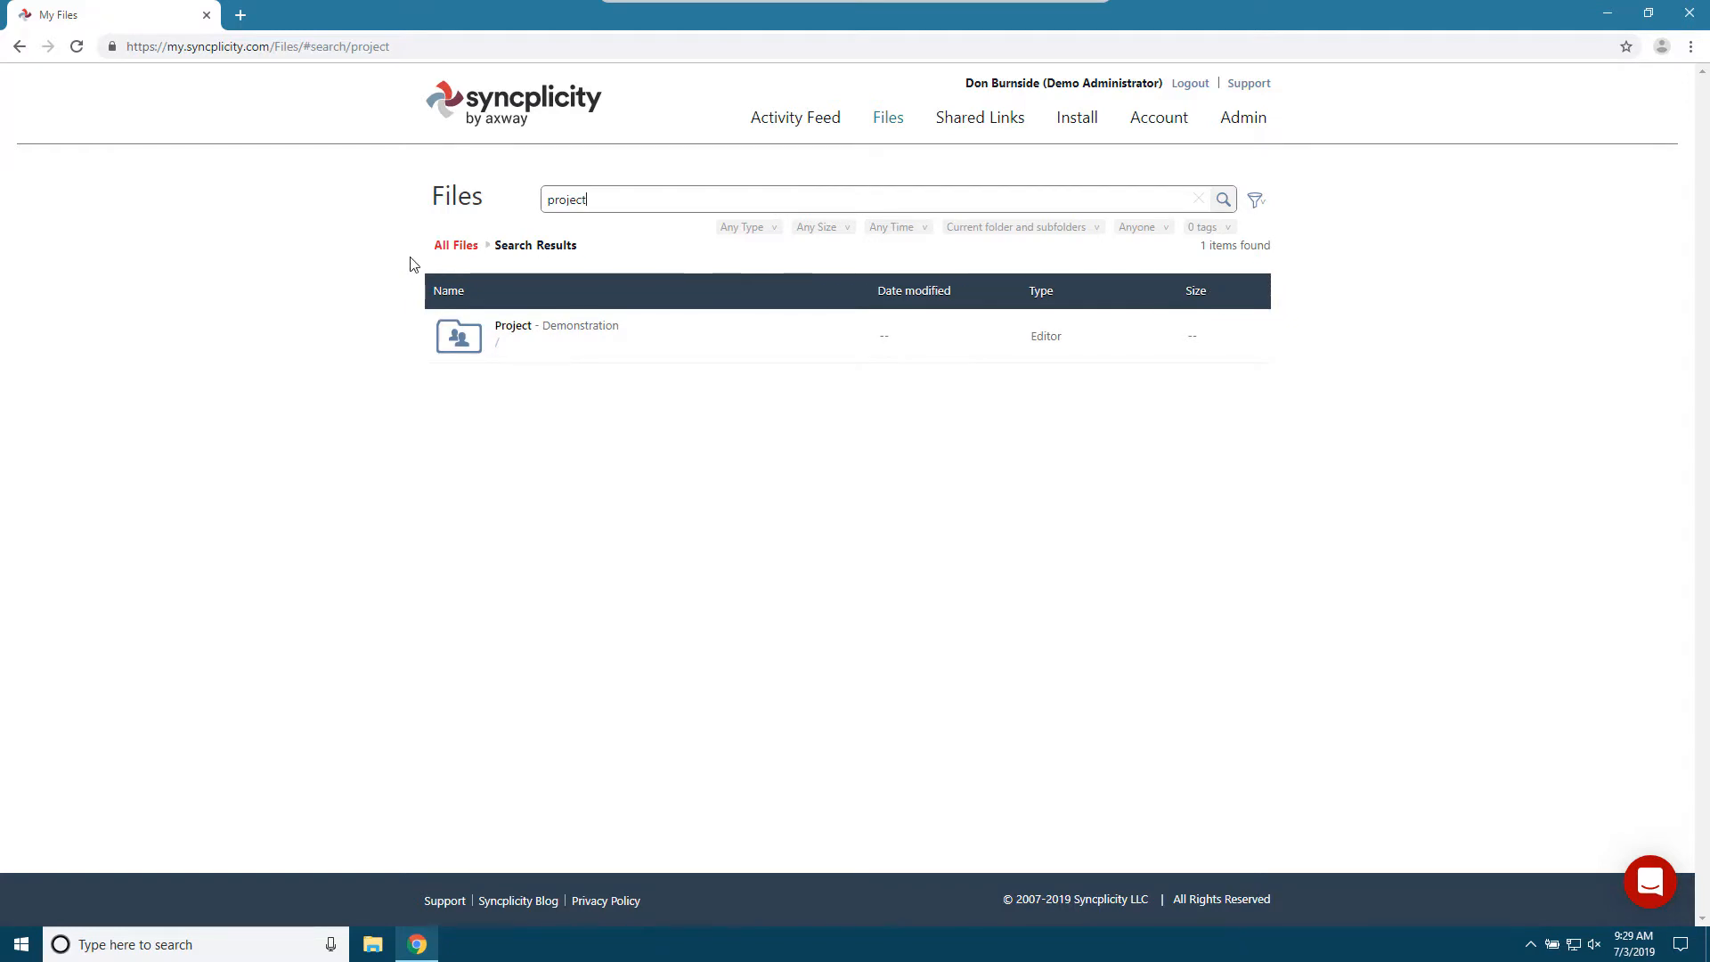
{"action": "left_click", "coordinate": [454, 247]}
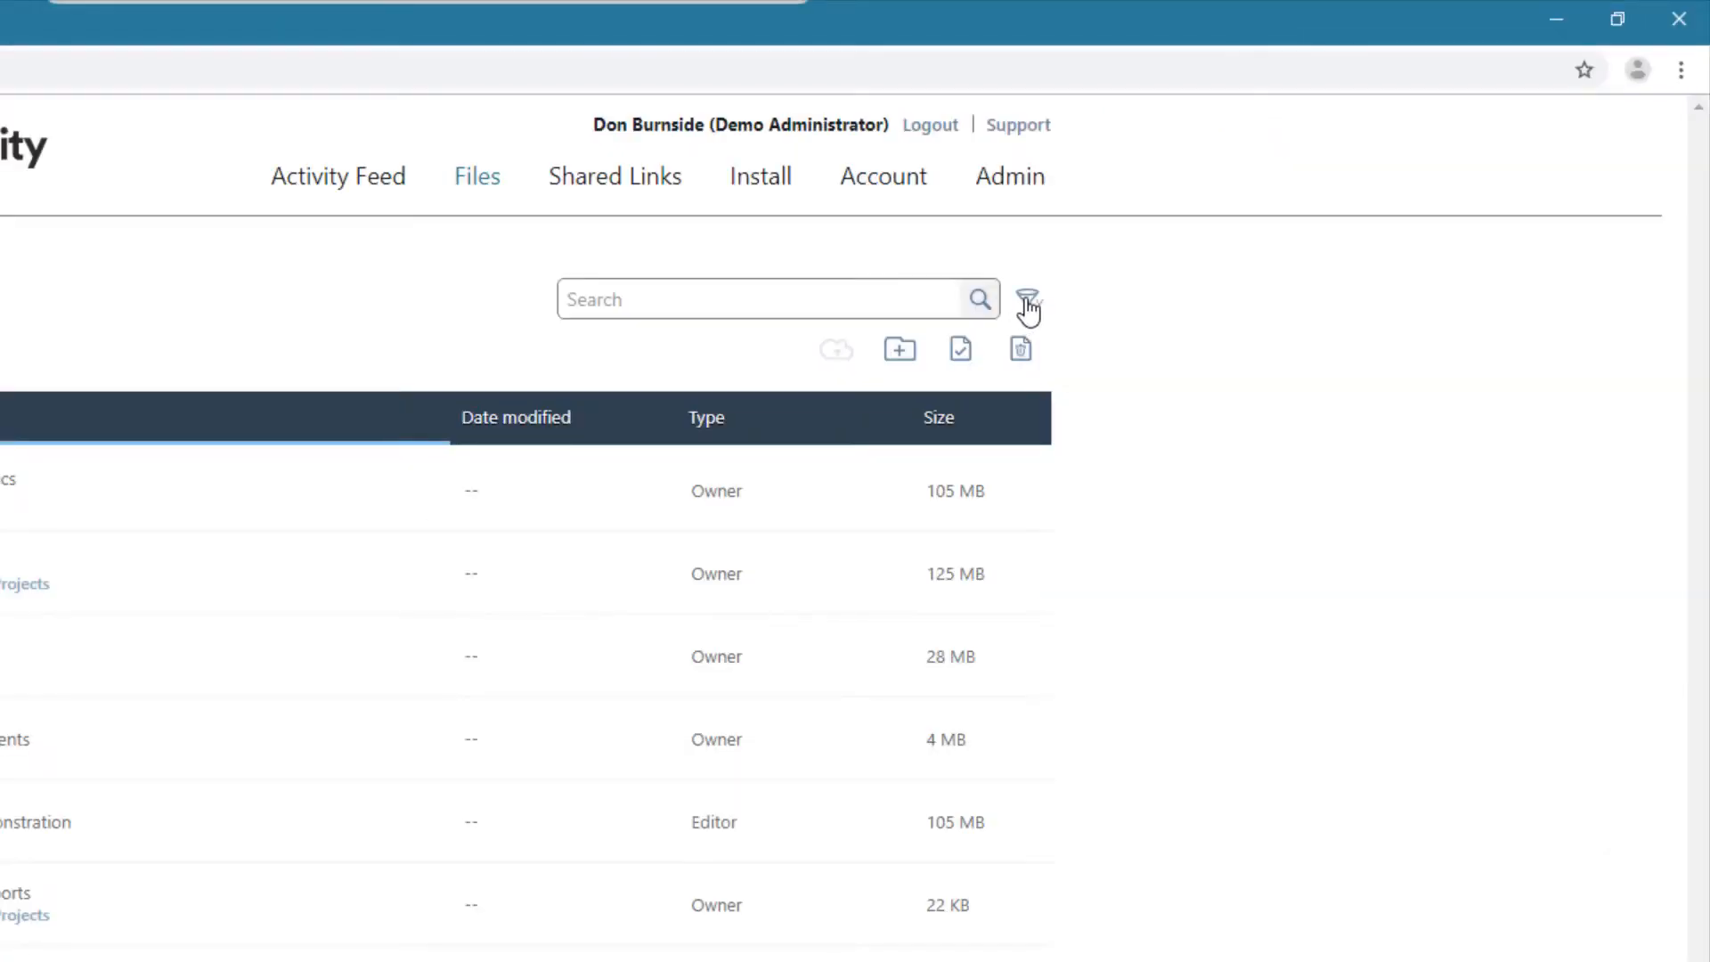
- Open the advanced search filters and examine the choices for type, file size and file date modified
{"action": "left_click", "coordinate": [1029, 307]}
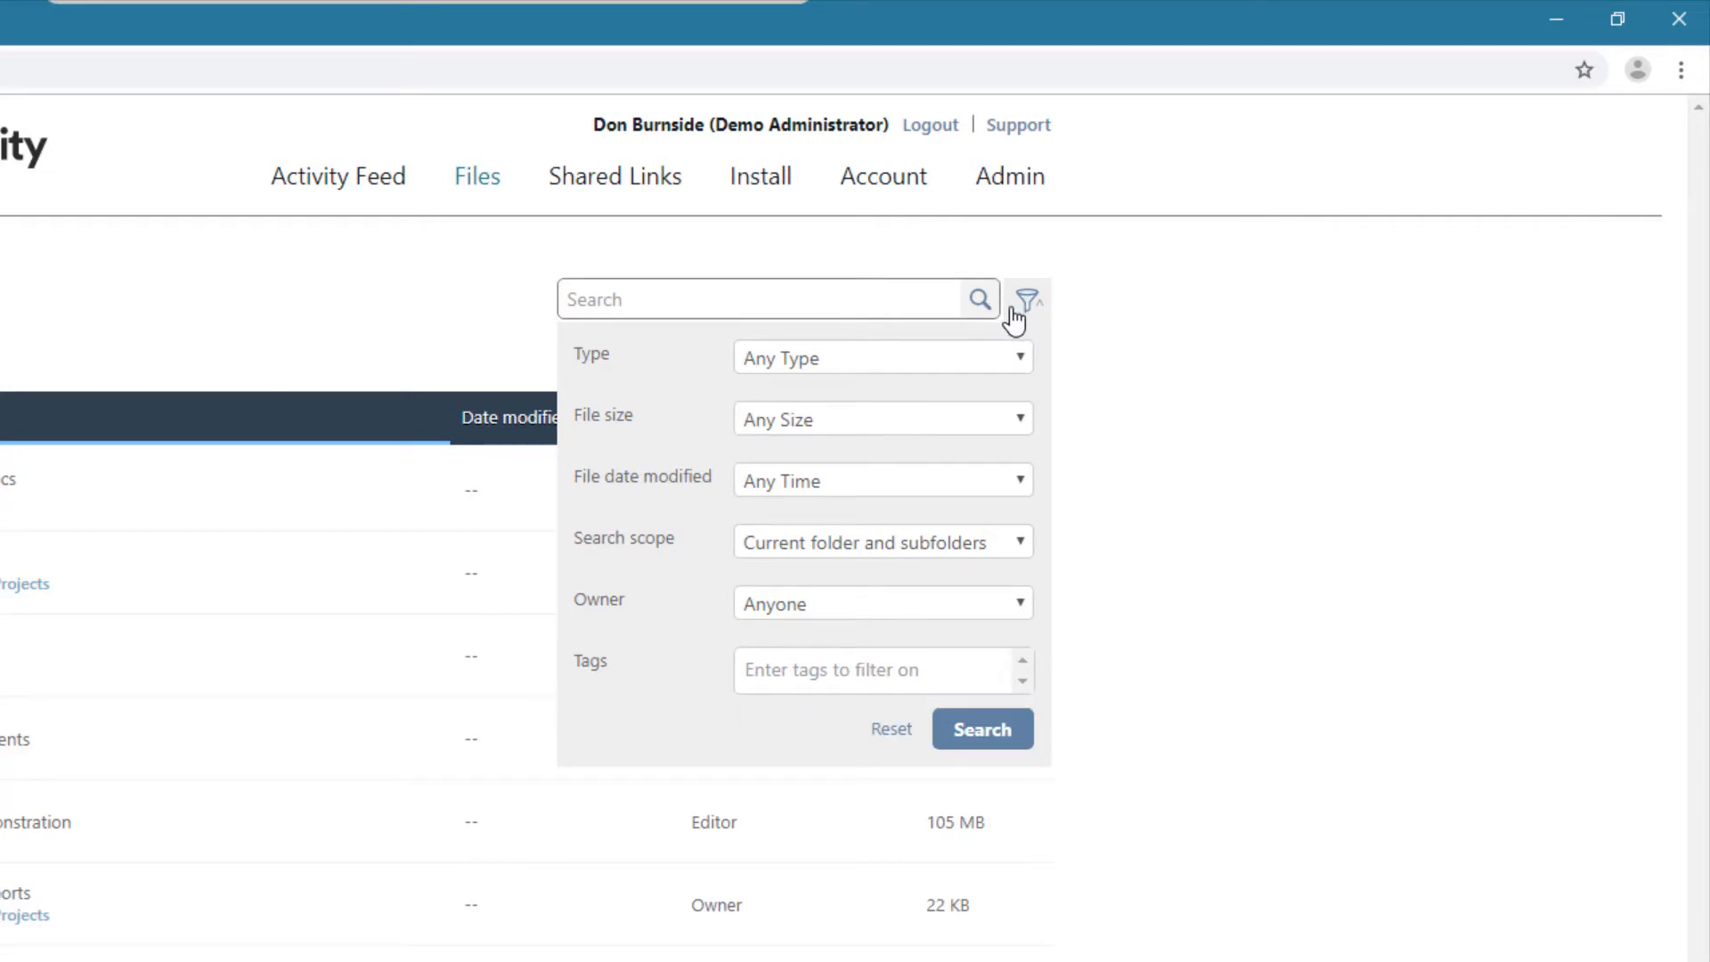
{"action": "left_click", "coordinate": [889, 361]}
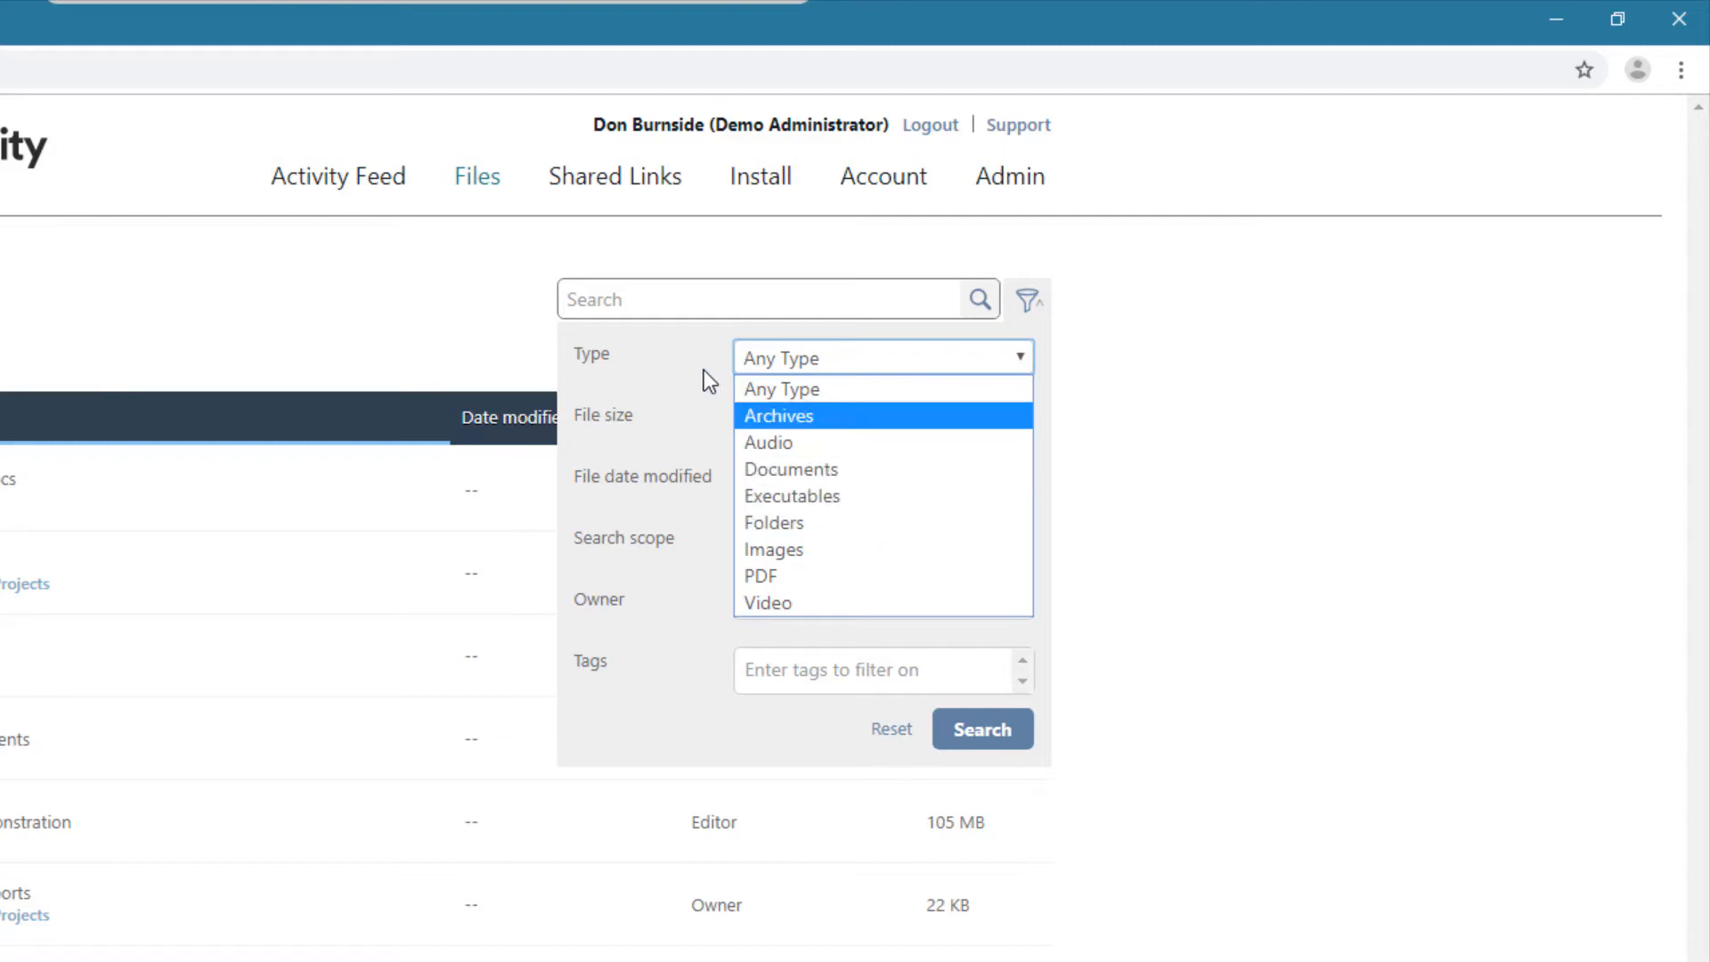
{"action": "left_click", "coordinate": [662, 385]}
{"action": "left_click", "coordinate": [856, 417]}
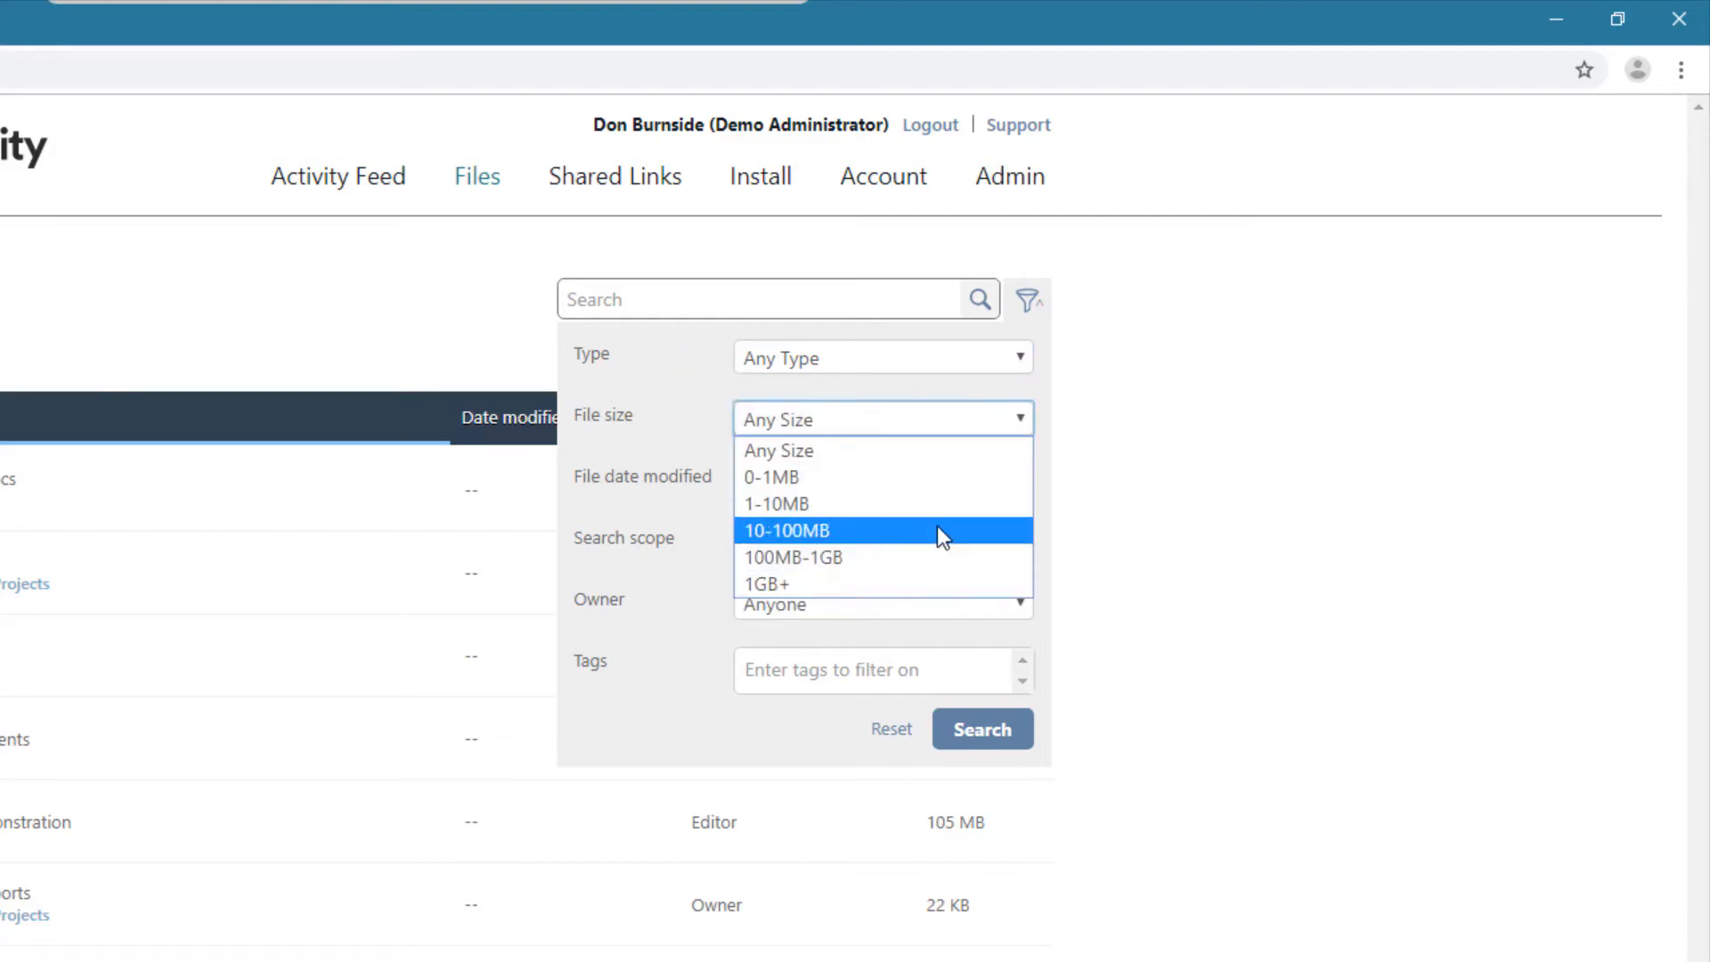
{"action": "left_click", "coordinate": [705, 401]}
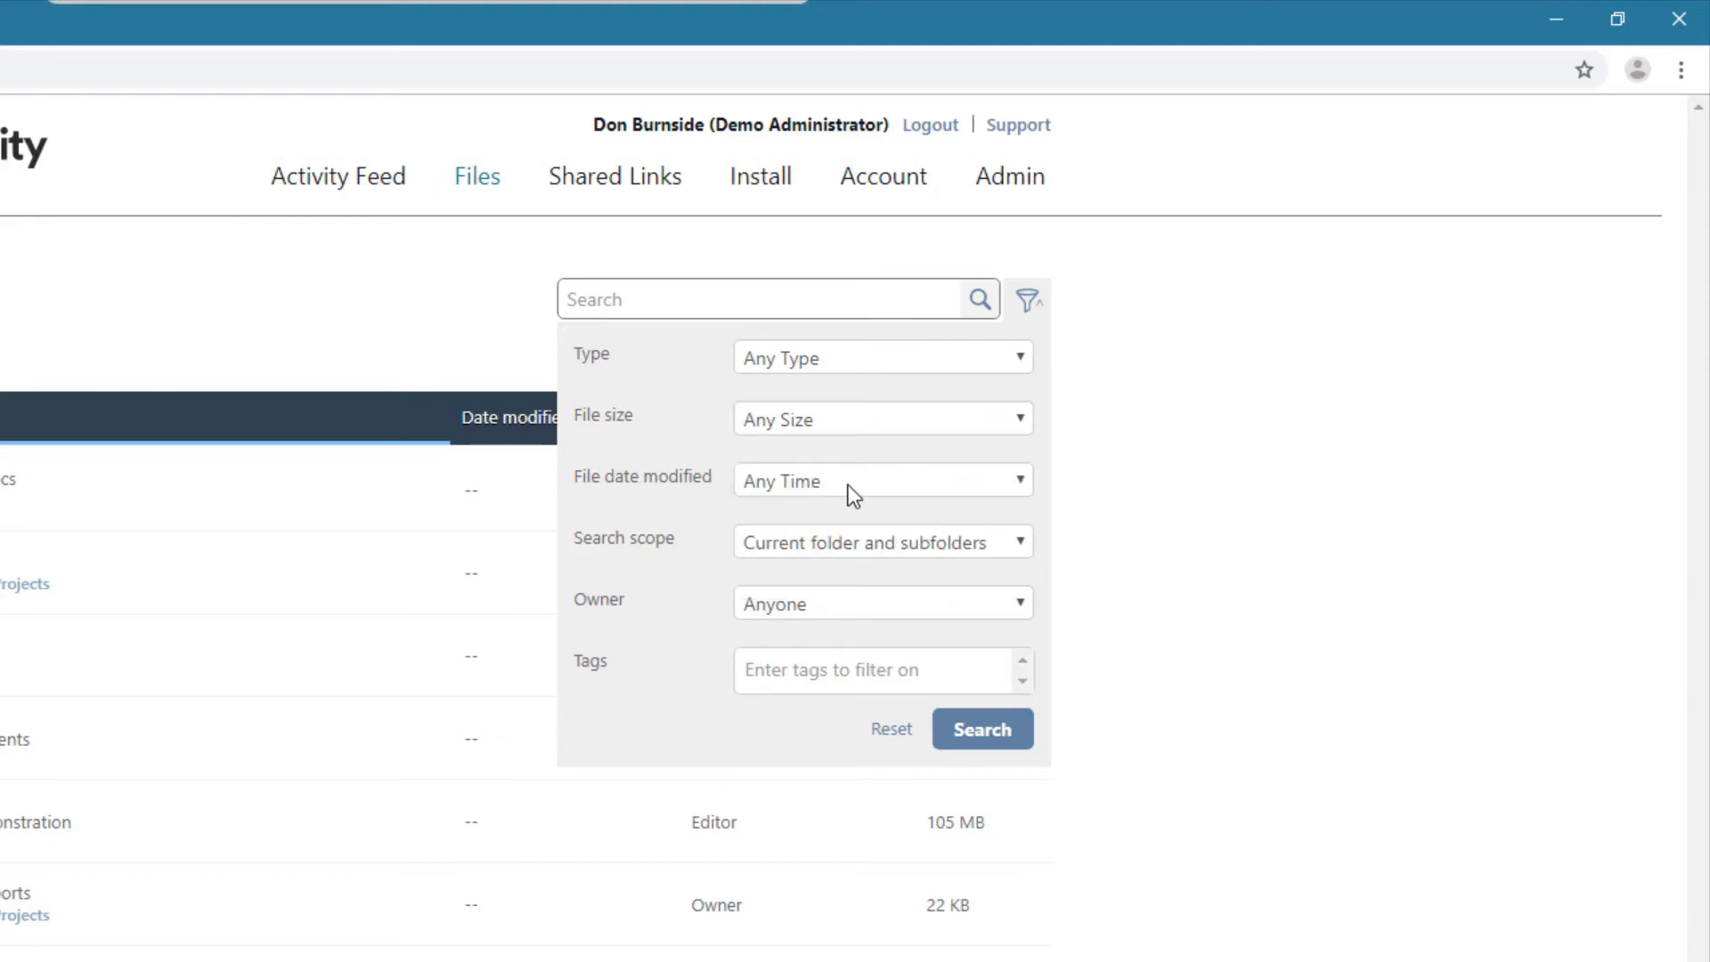
{"action": "left_click", "coordinate": [851, 482]}
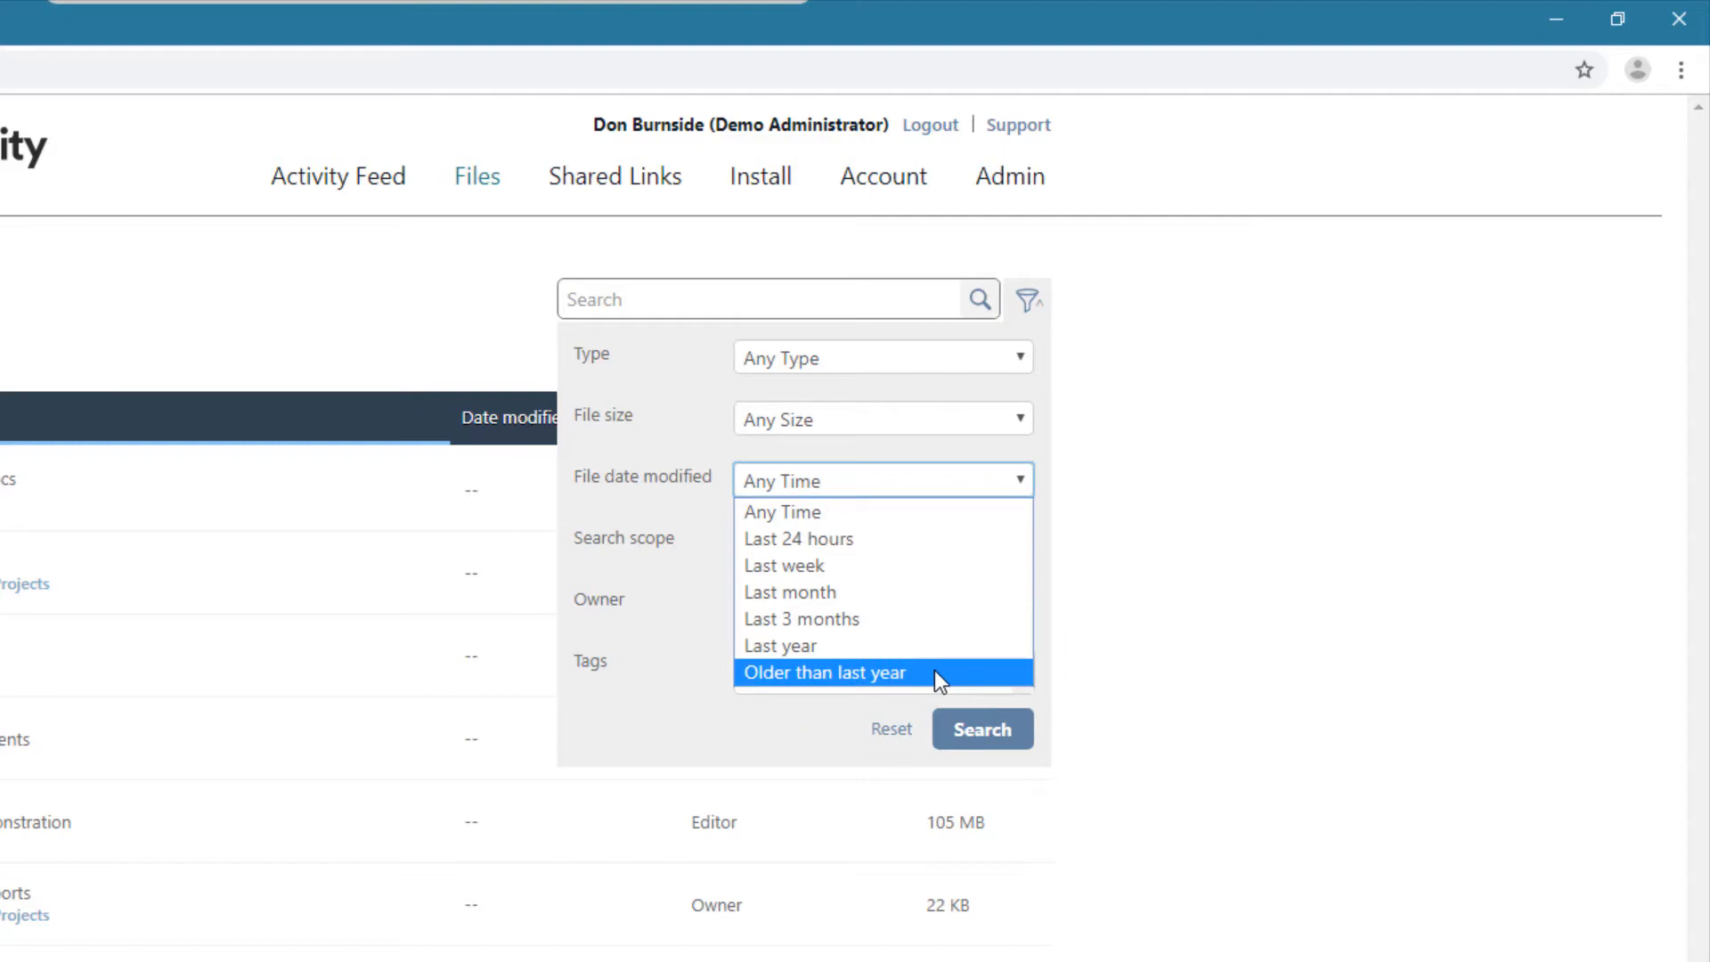
{"action": "left_click", "coordinate": [653, 548]}
- Limit the search scope to the current folder only, and visit the Documents folder before returning to All Files
{"action": "left_click", "coordinate": [855, 549]}
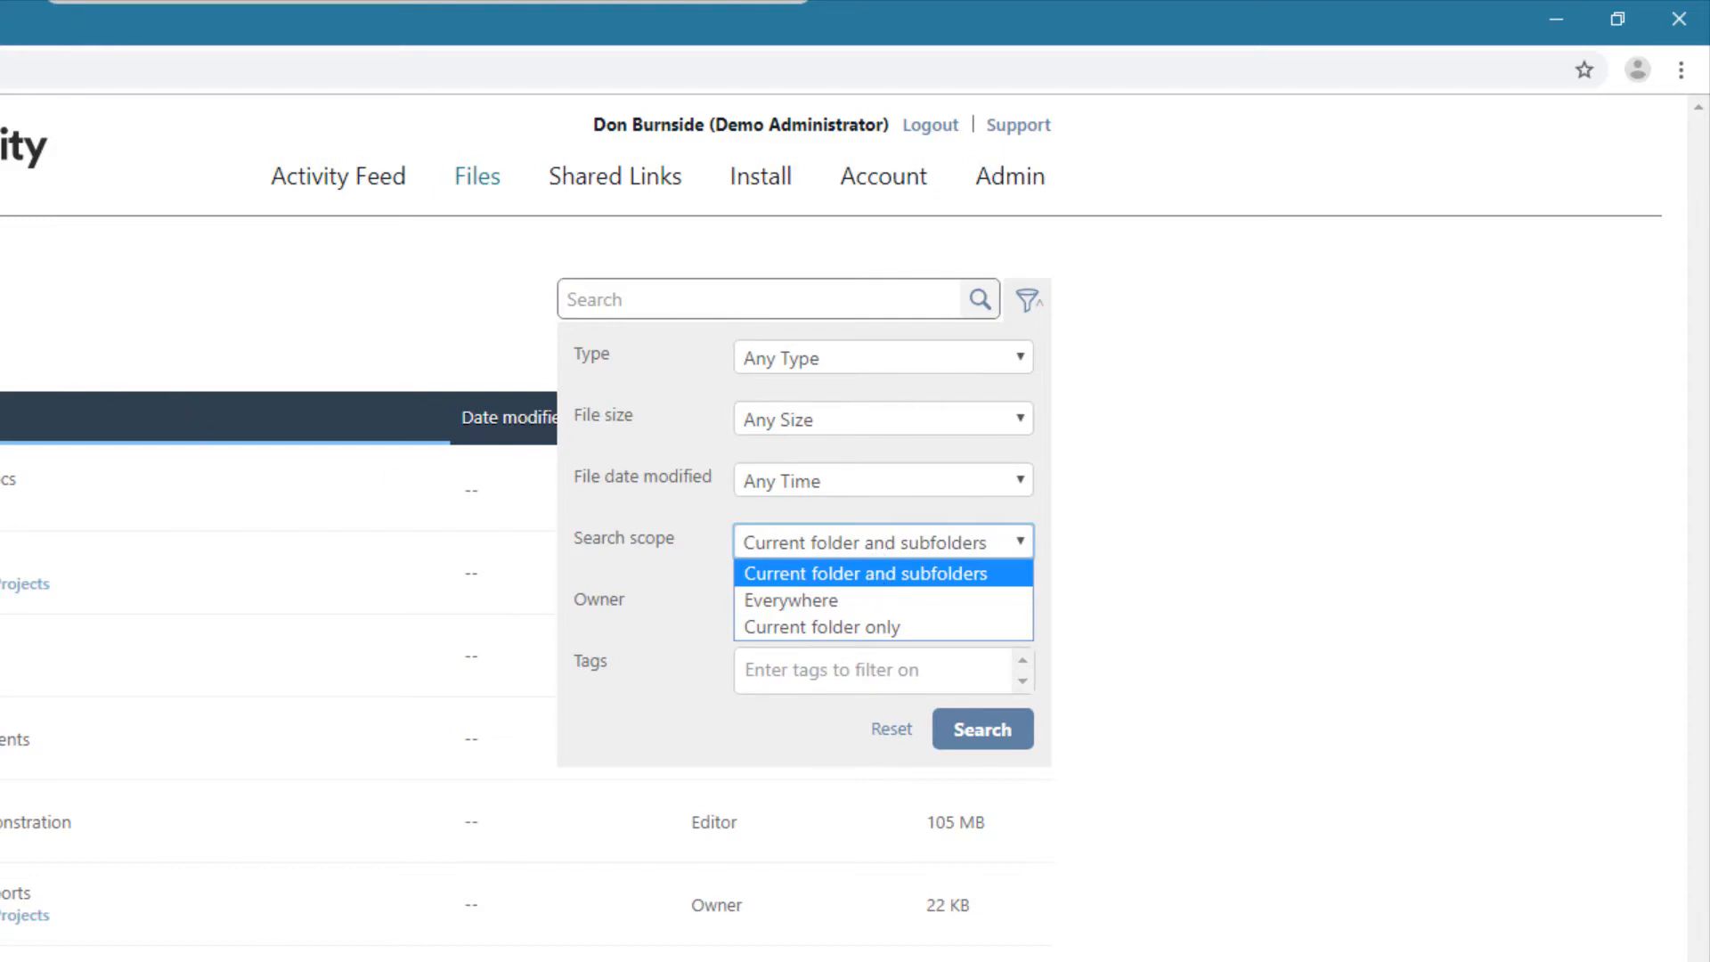
{"action": "left_click", "coordinate": [957, 628]}
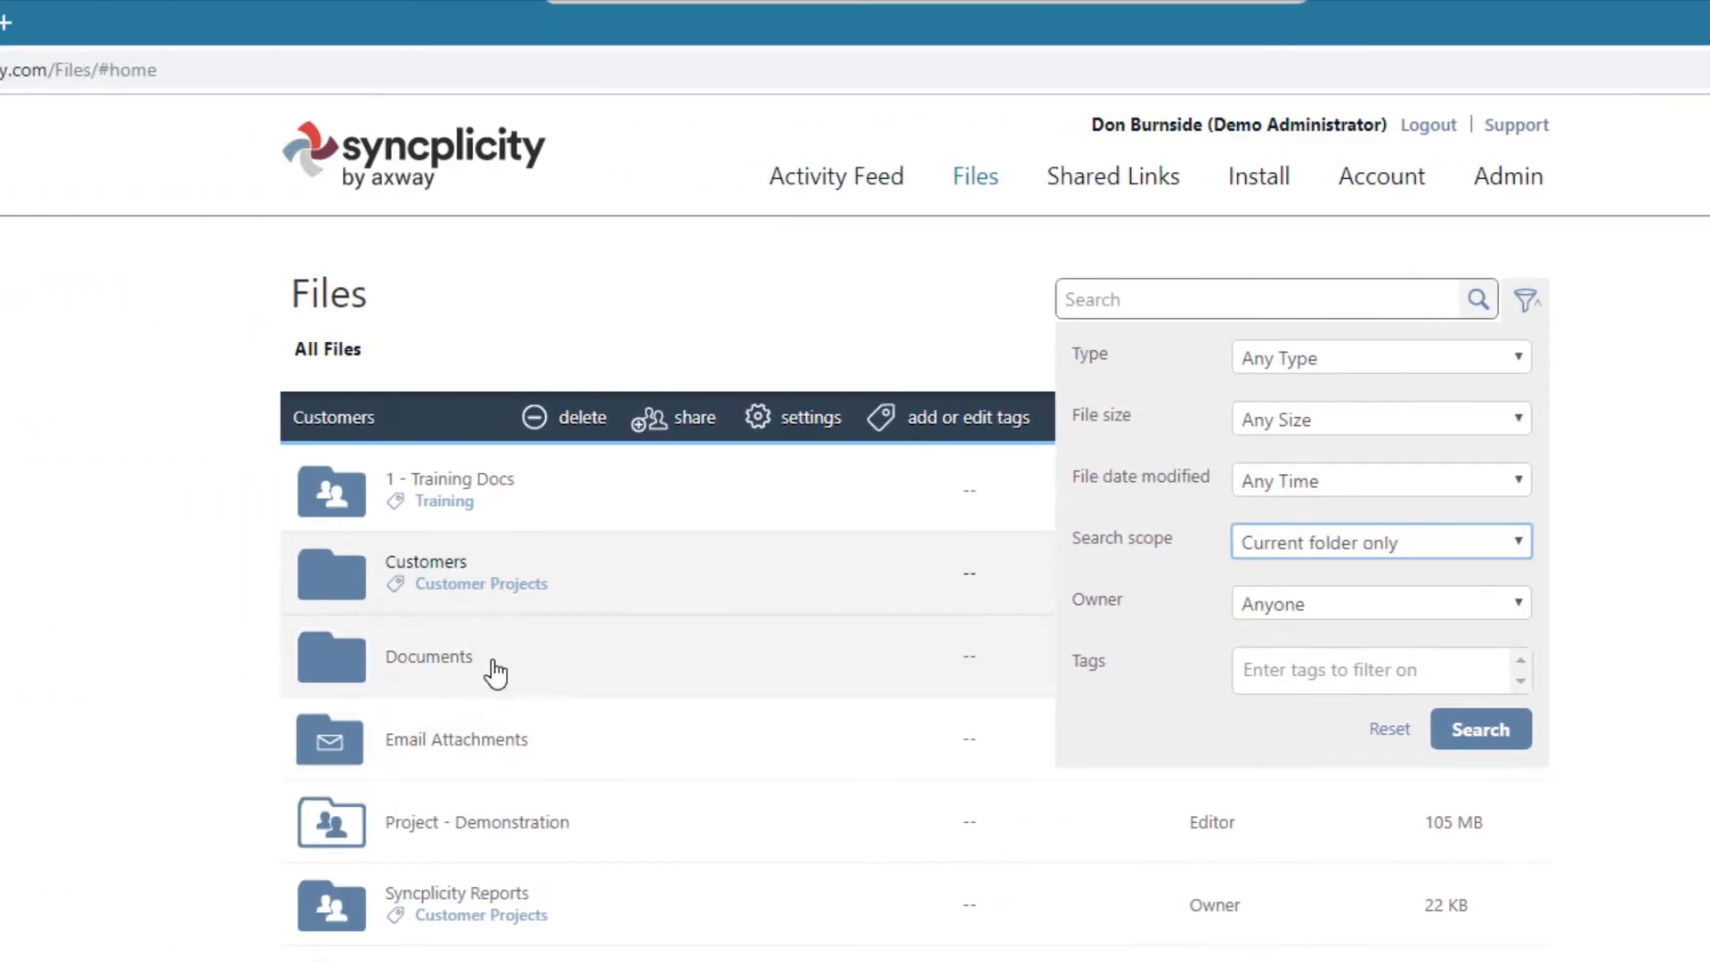
{"action": "left_click", "coordinate": [452, 666]}
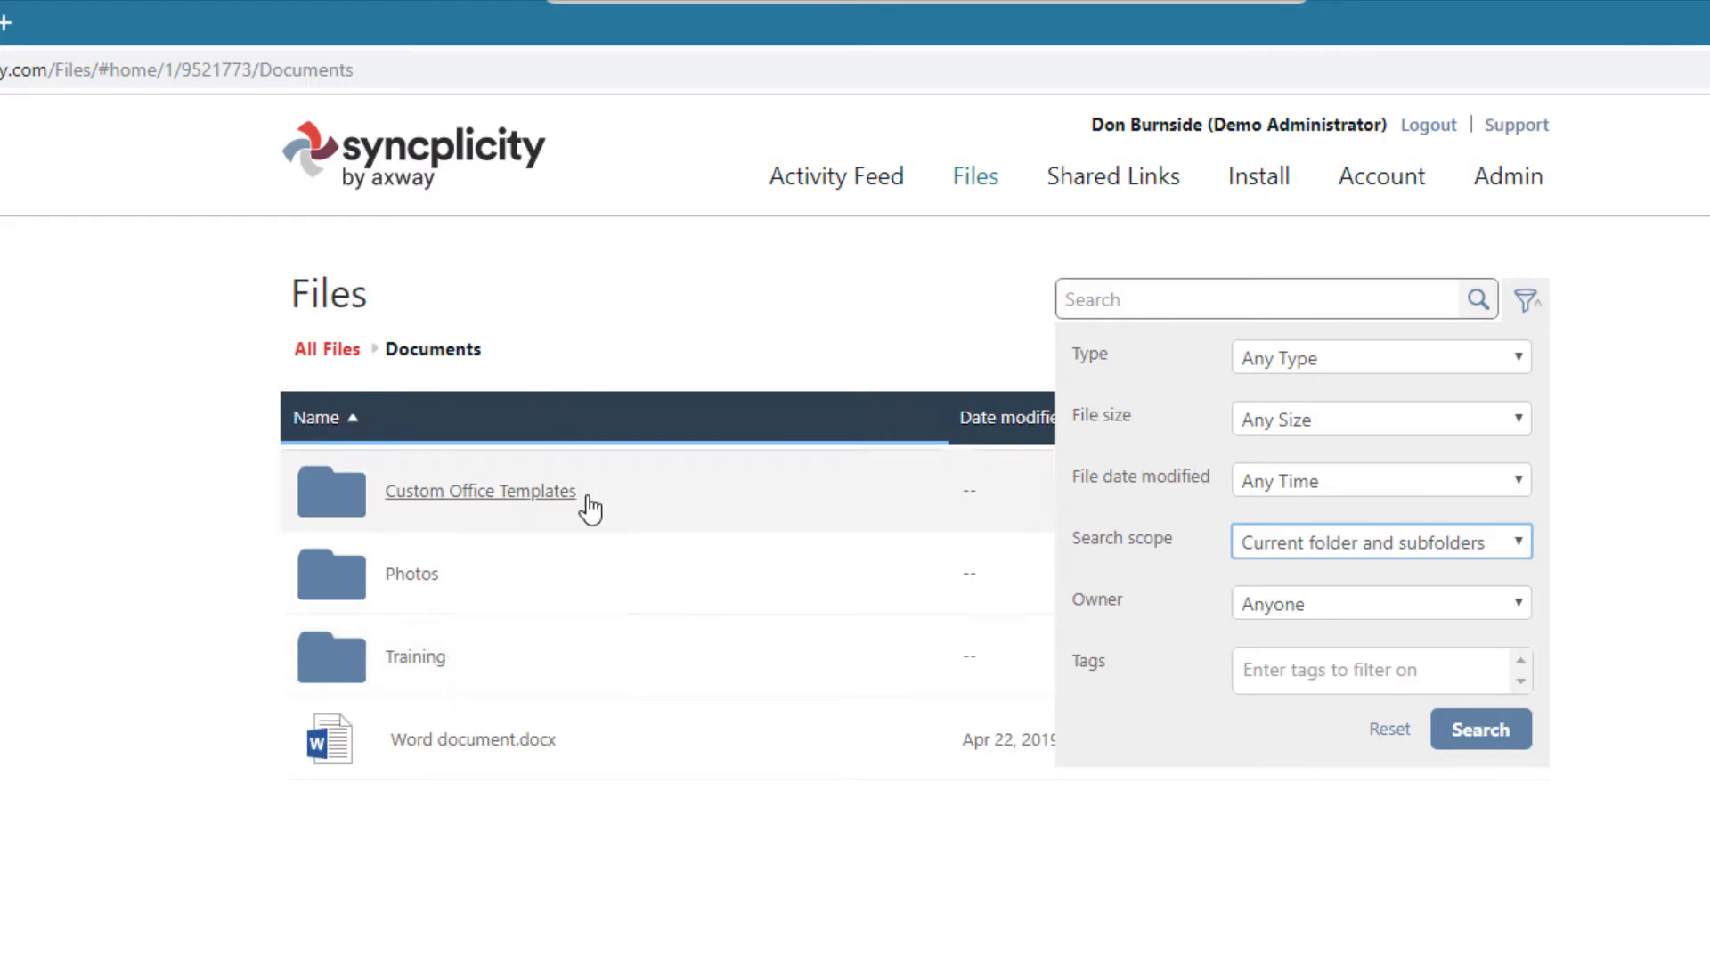
{"action": "left_click", "coordinate": [331, 351]}
- Set the search scope to Everywhere and the owner filter to Anyone
{"action": "left_click", "coordinate": [1423, 542]}
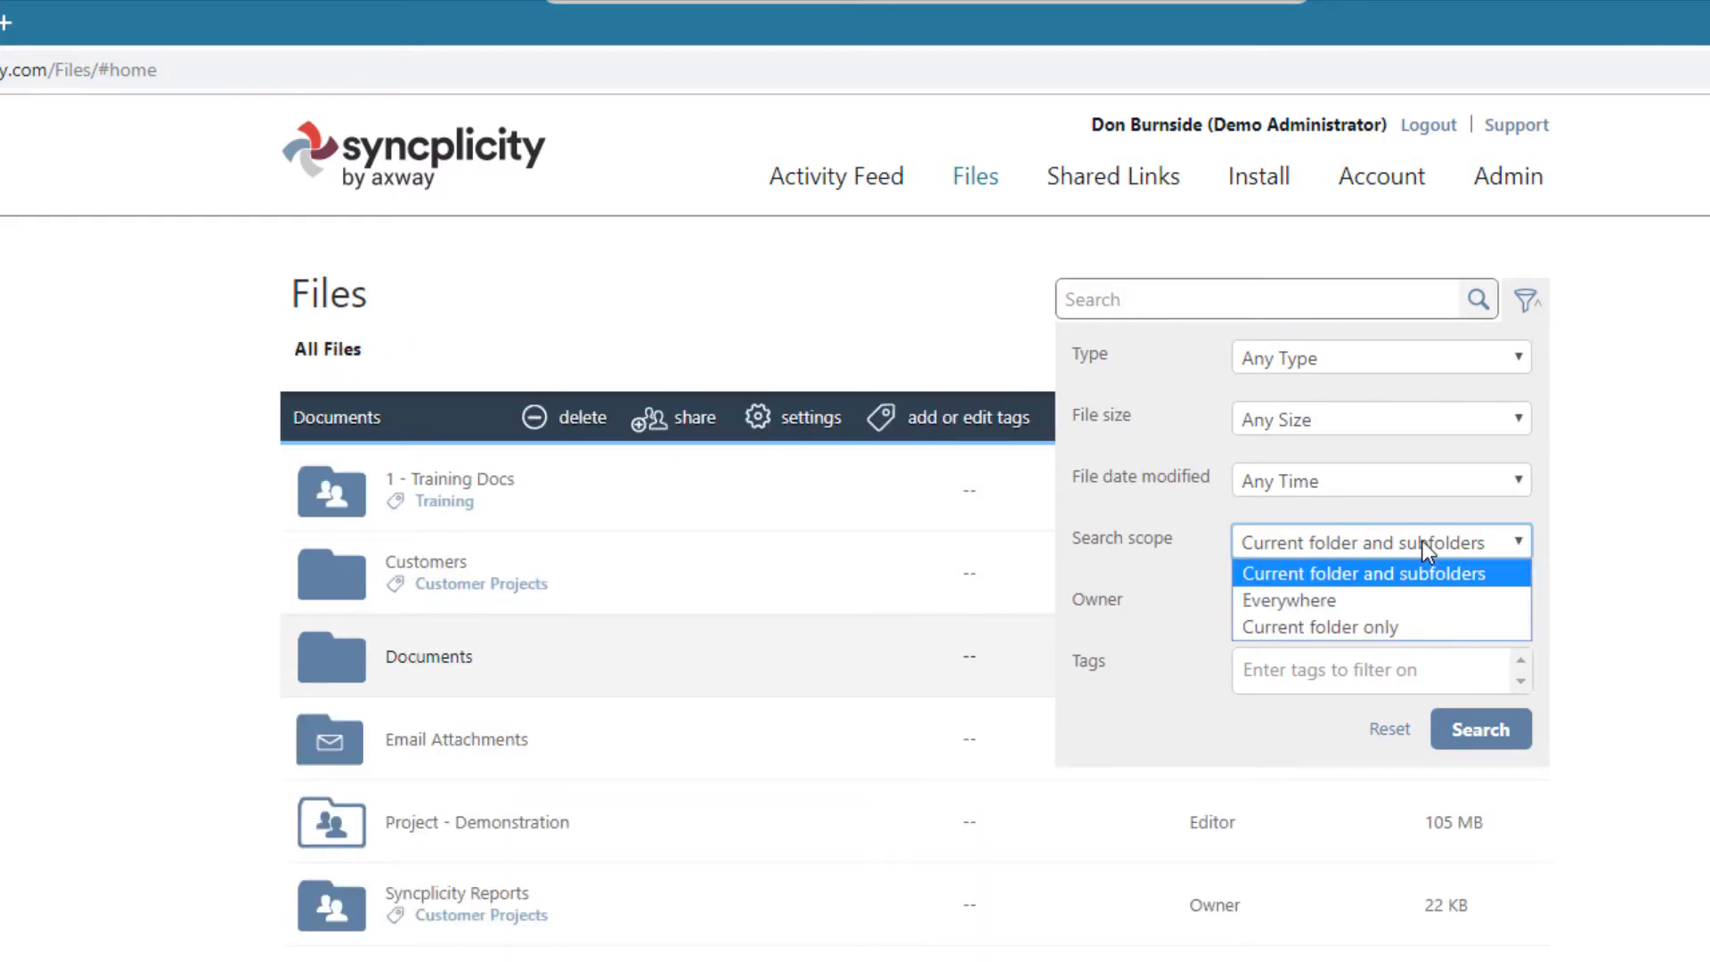
{"action": "left_click", "coordinate": [1417, 598]}
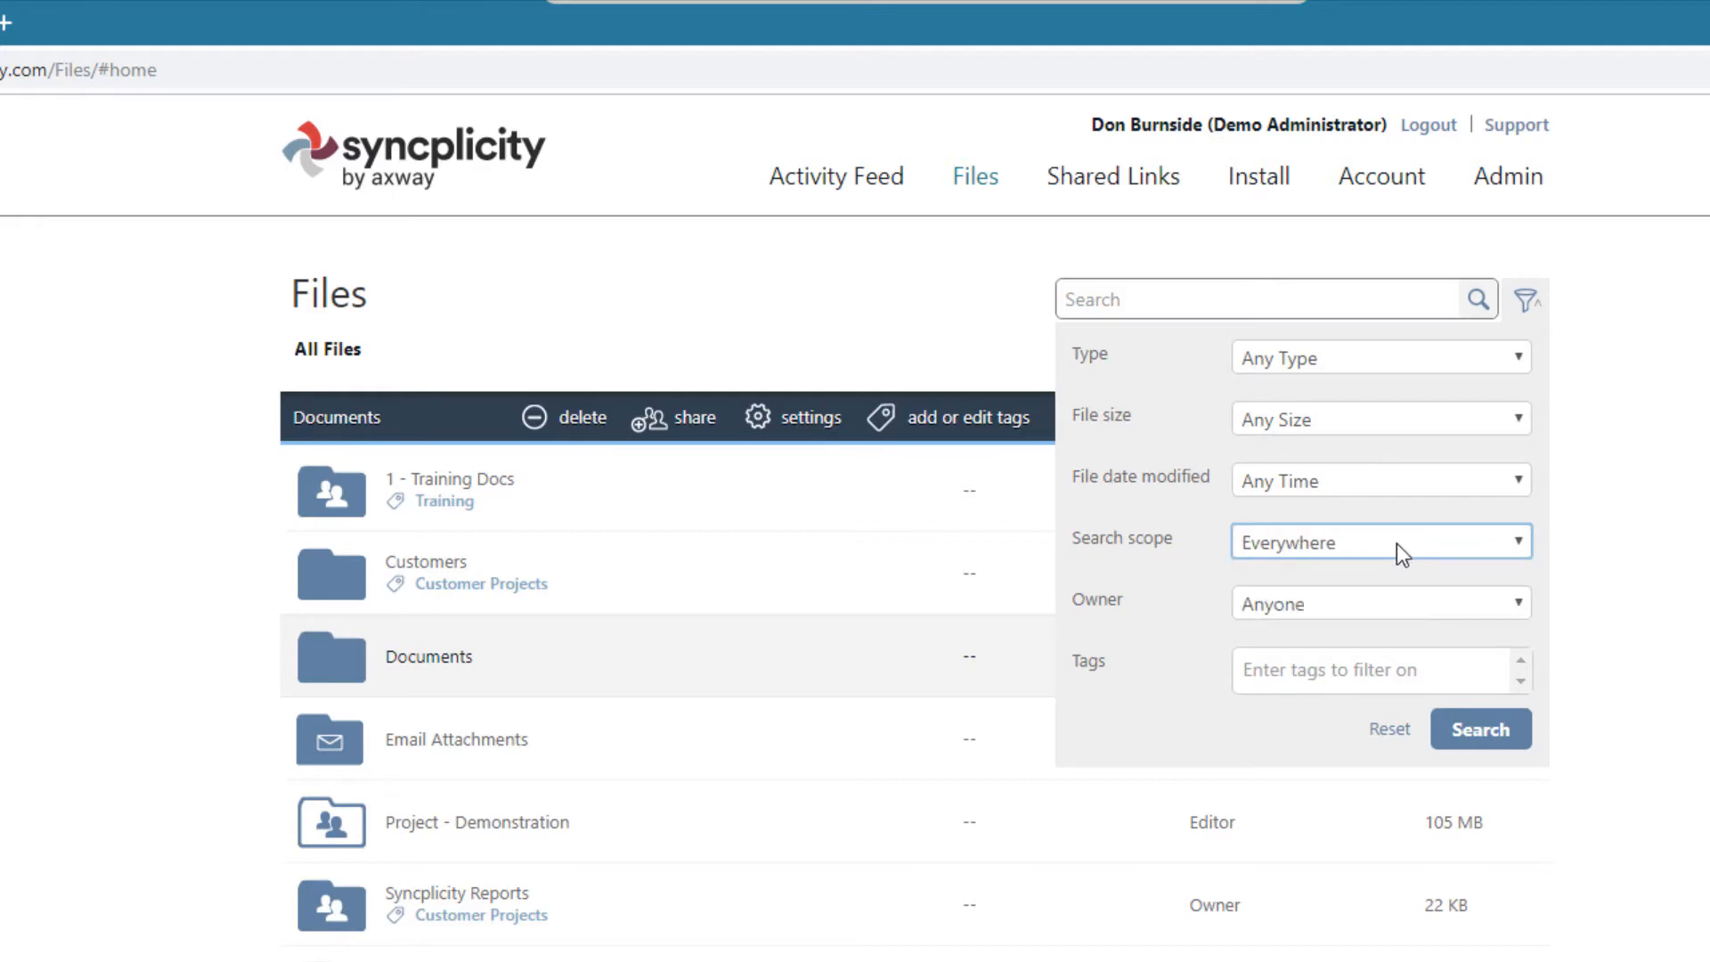
{"action": "left_click", "coordinate": [1366, 602]}
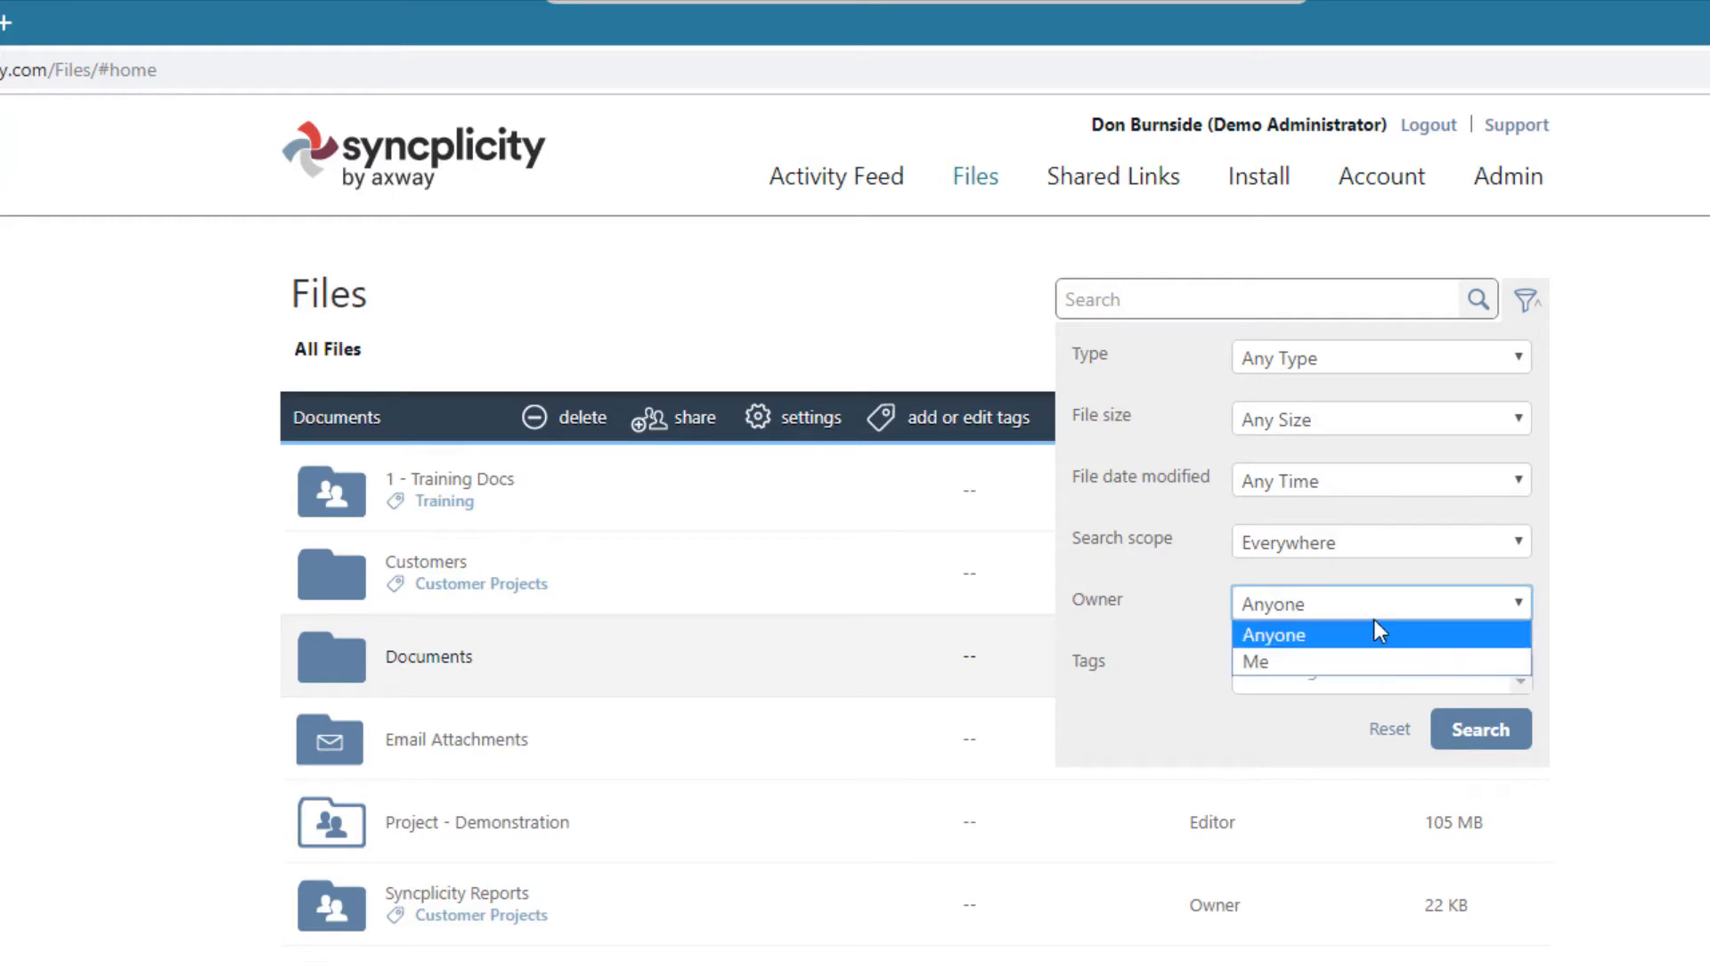
{"action": "left_click", "coordinate": [1373, 630]}
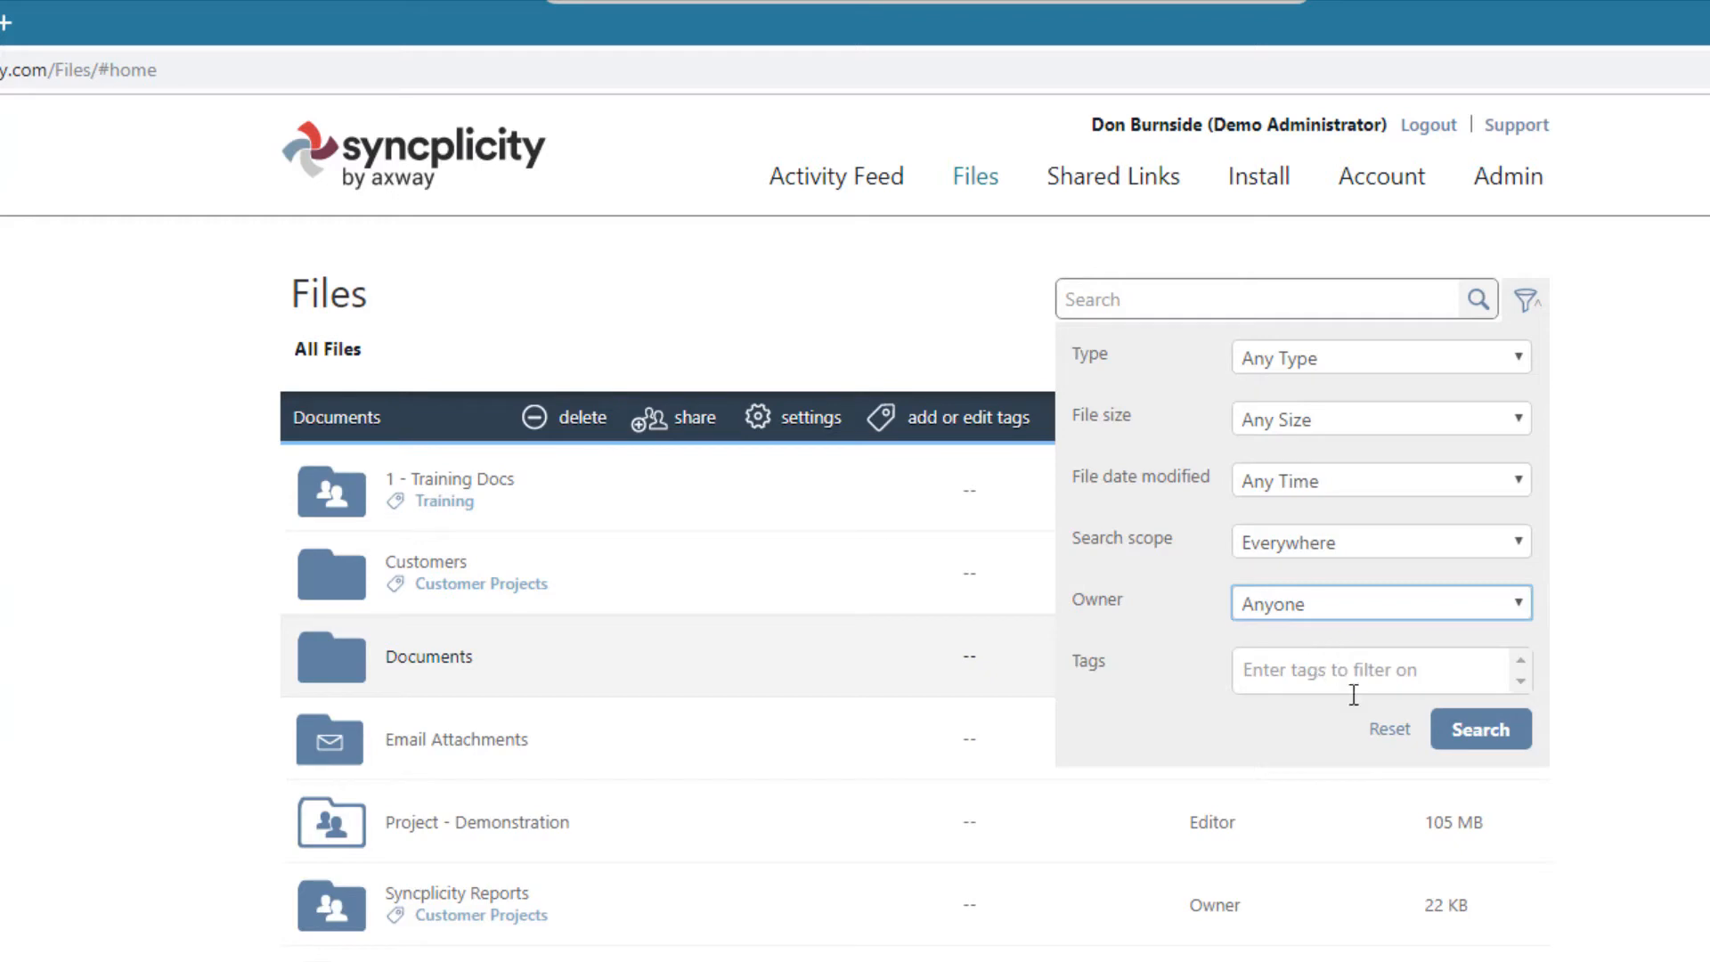
- Search the files for "email" with the advanced filters open
{"action": "left_click", "coordinate": [1288, 303]}
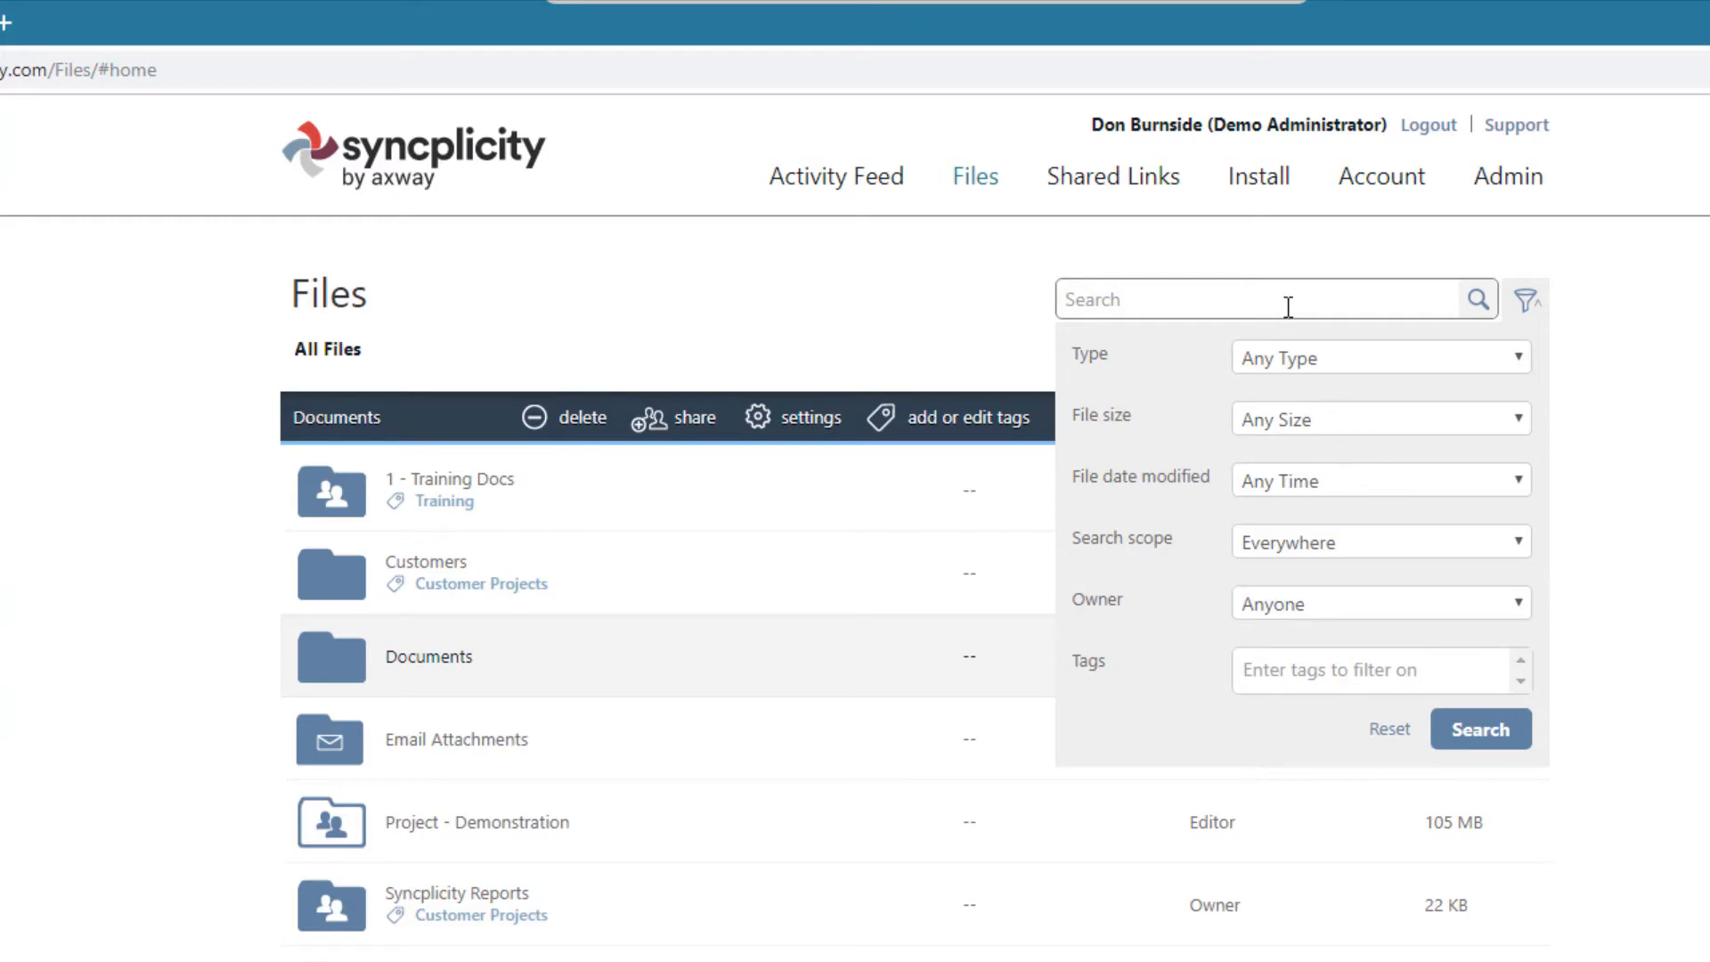
{"action": "type", "text": "pr"}
{"action": "key", "text": "BackSpace"}
{"action": "key", "text": "BackSpace"}
{"action": "type", "text": "me"}
{"action": "key", "text": "BackSpace"}
{"action": "key", "text": "BackSpace"}
{"action": "type", "text": "email"}
{"action": "key", "text": "Return"}
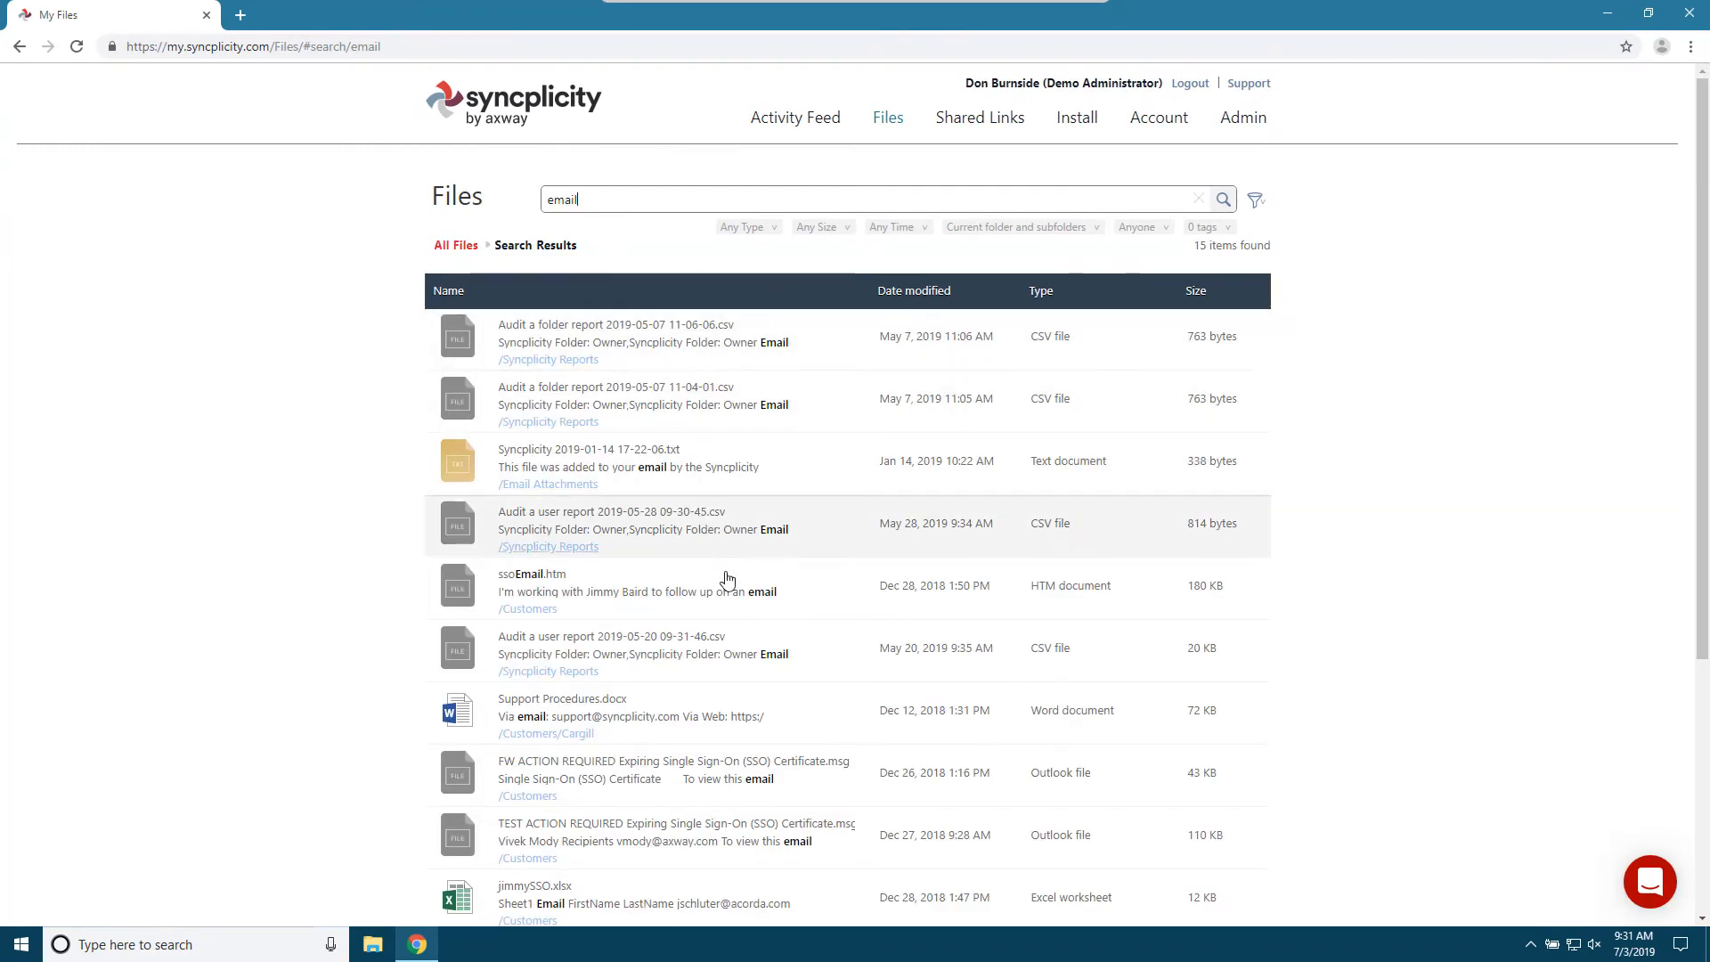
- Look through the whole list of "email" results and clear the search term
{"action": "scroll", "coordinate": [697, 570], "scroll_direction": "down", "scroll_amount": 1}
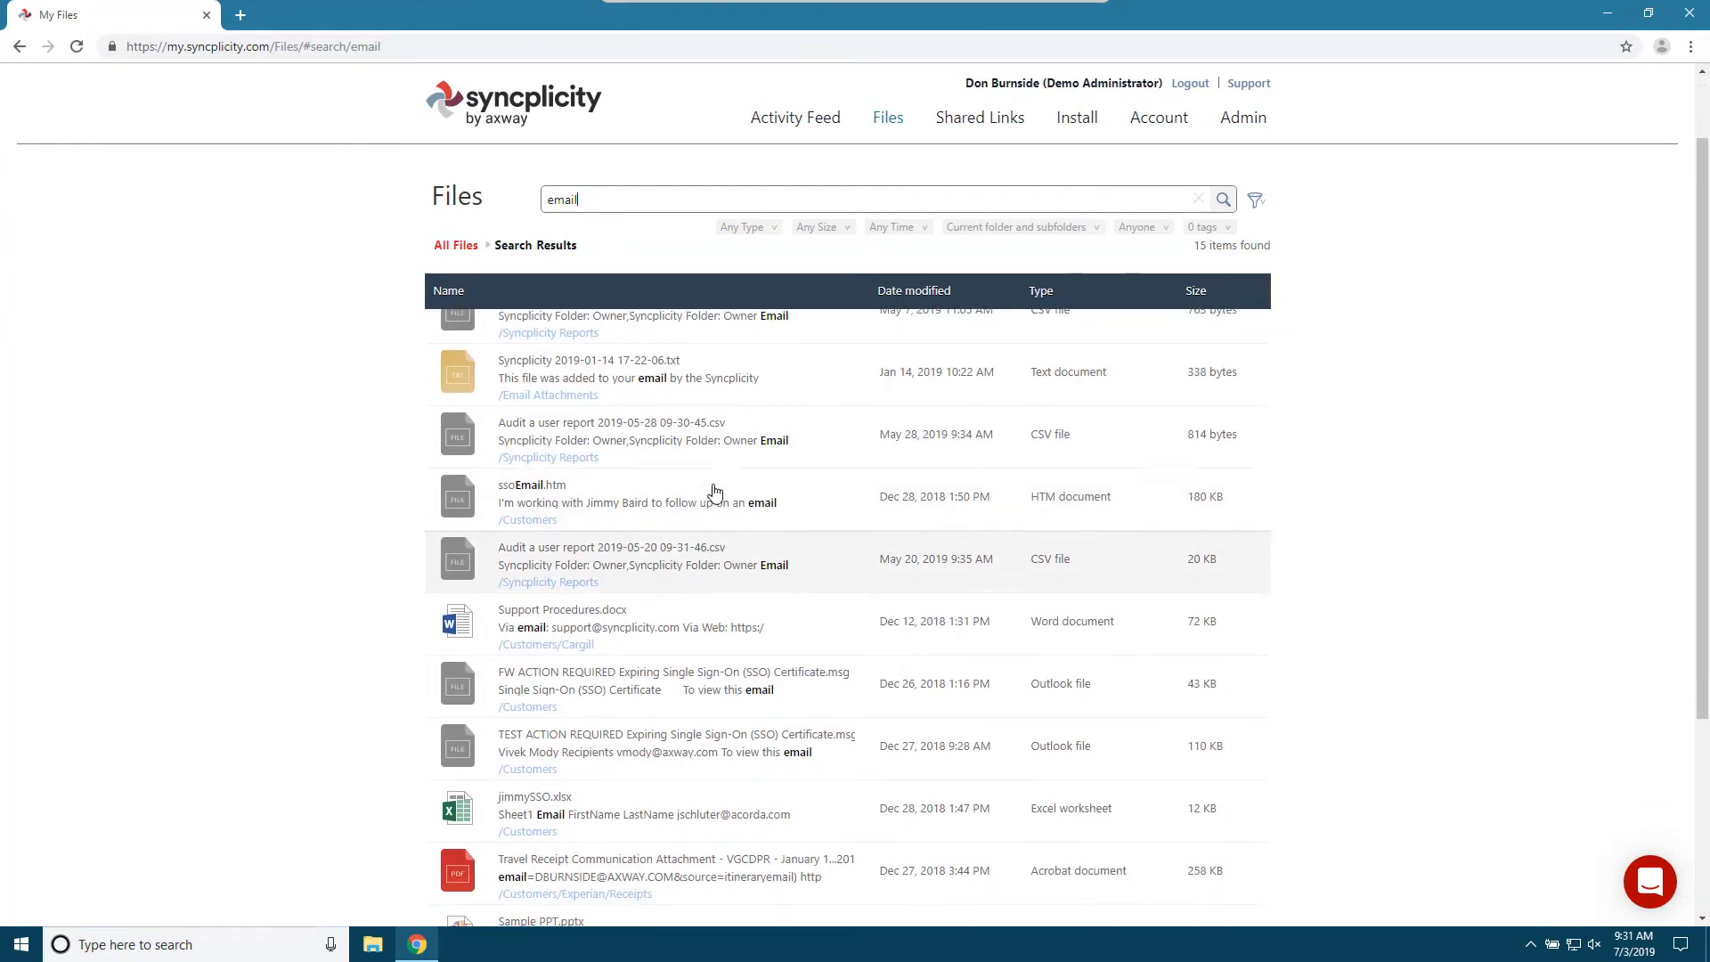
{"action": "scroll", "coordinate": [579, 579], "scroll_direction": "down", "scroll_amount": 2}
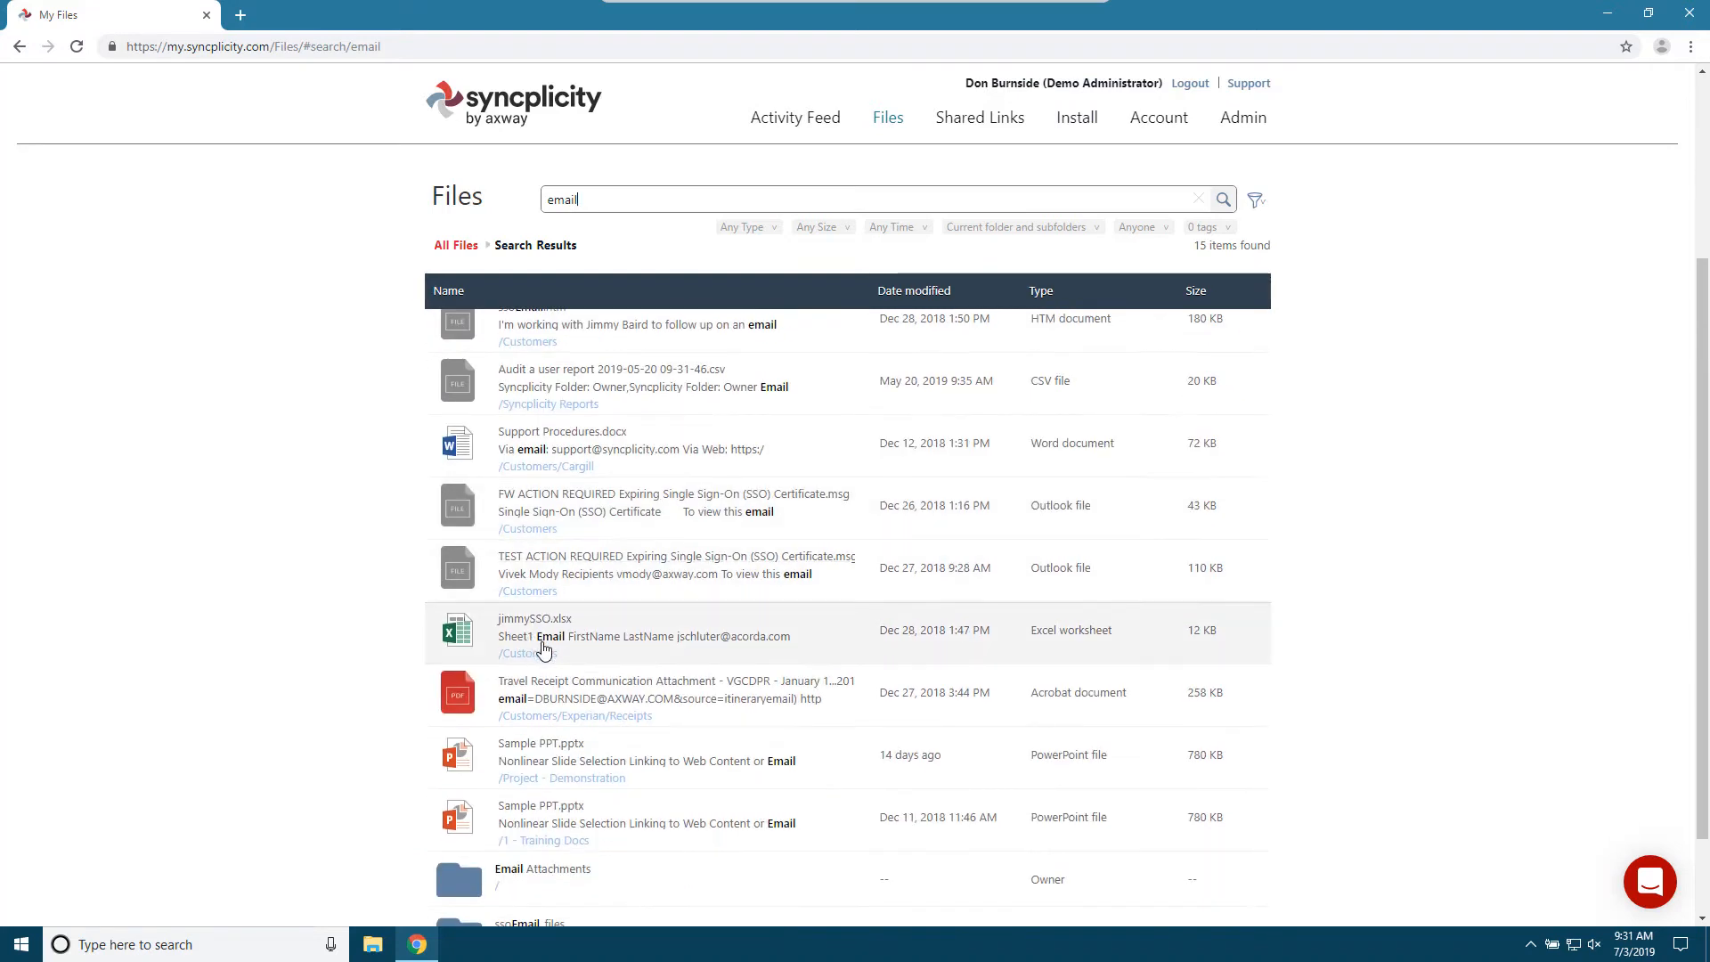
{"action": "scroll", "coordinate": [552, 703], "scroll_direction": "down", "scroll_amount": 2}
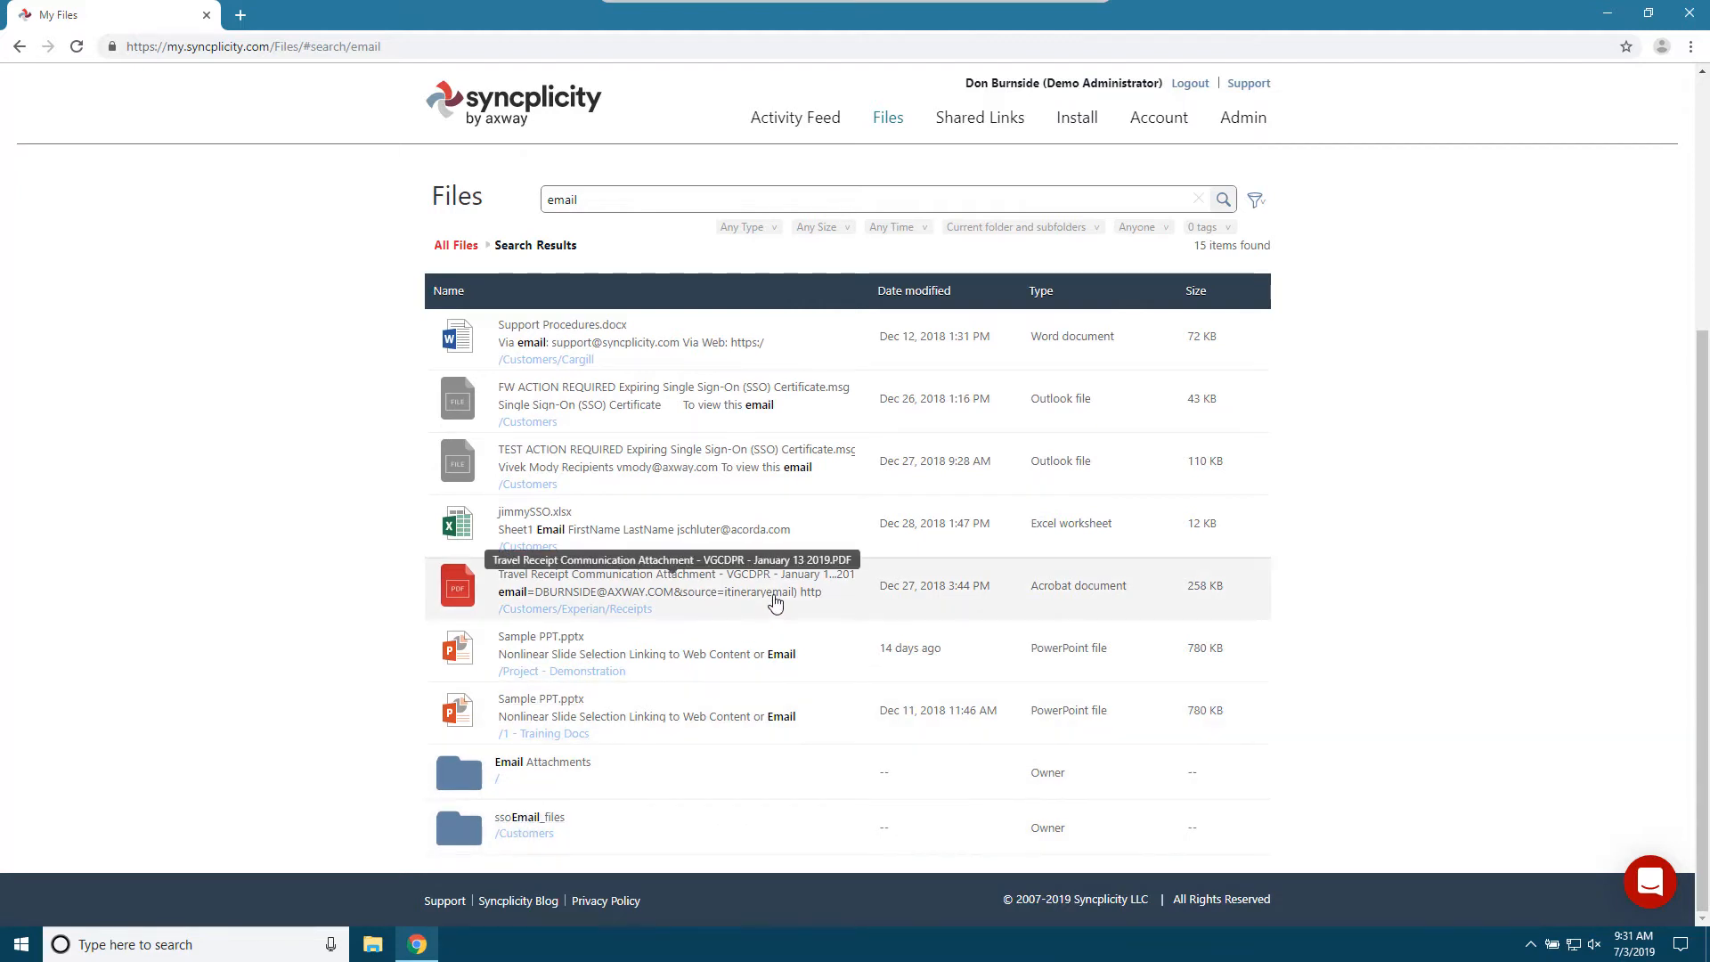
{"action": "scroll", "coordinate": [775, 603], "scroll_direction": "up", "scroll_amount": 4}
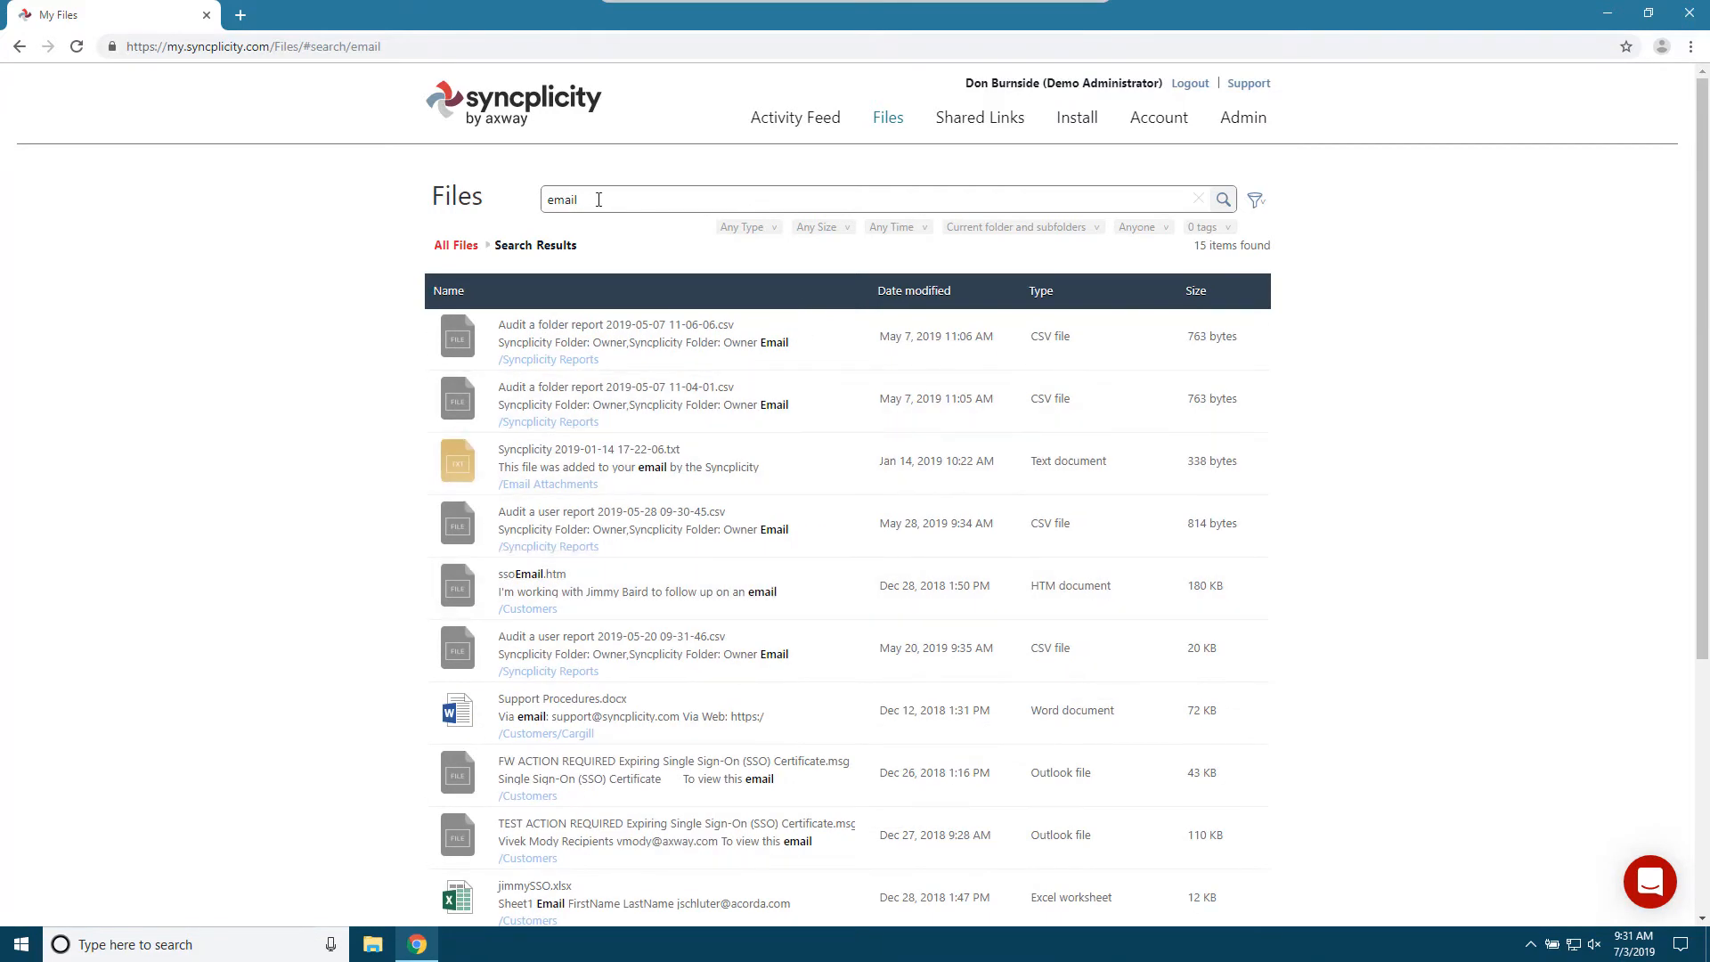
{"action": "left_click_drag", "start_coordinate": [599, 199], "coordinate": [510, 203]}
{"action": "key", "text": "BackSpace"}
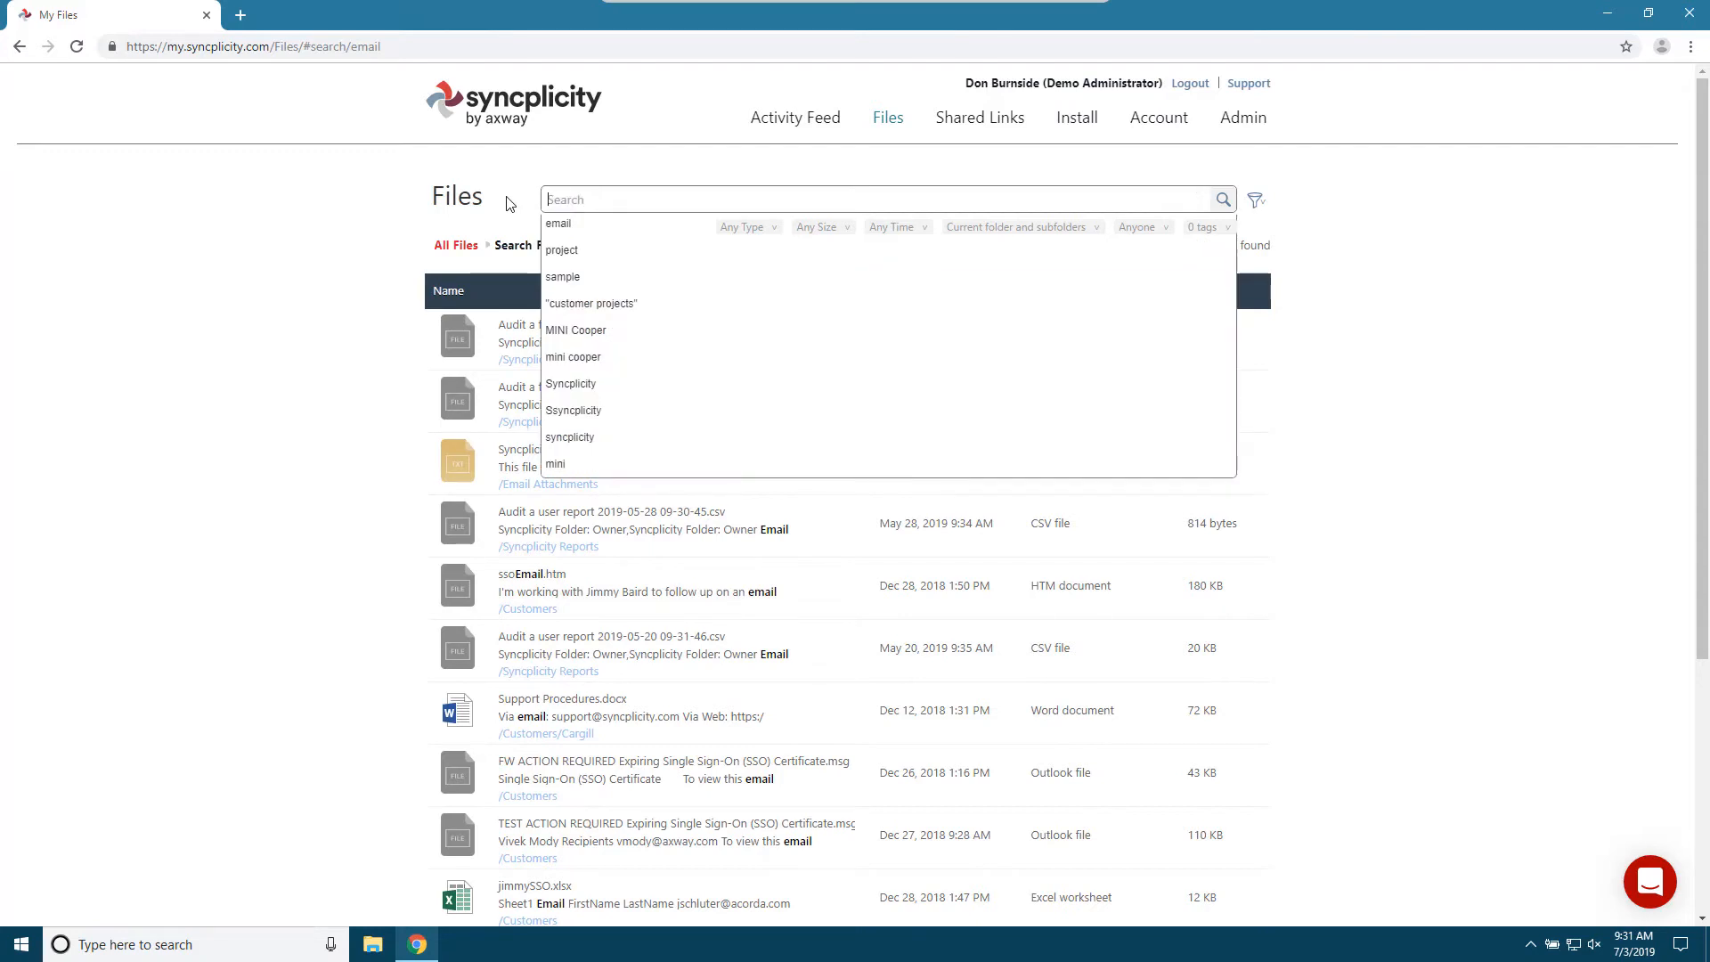
{"action": "left_click", "coordinate": [317, 207]}
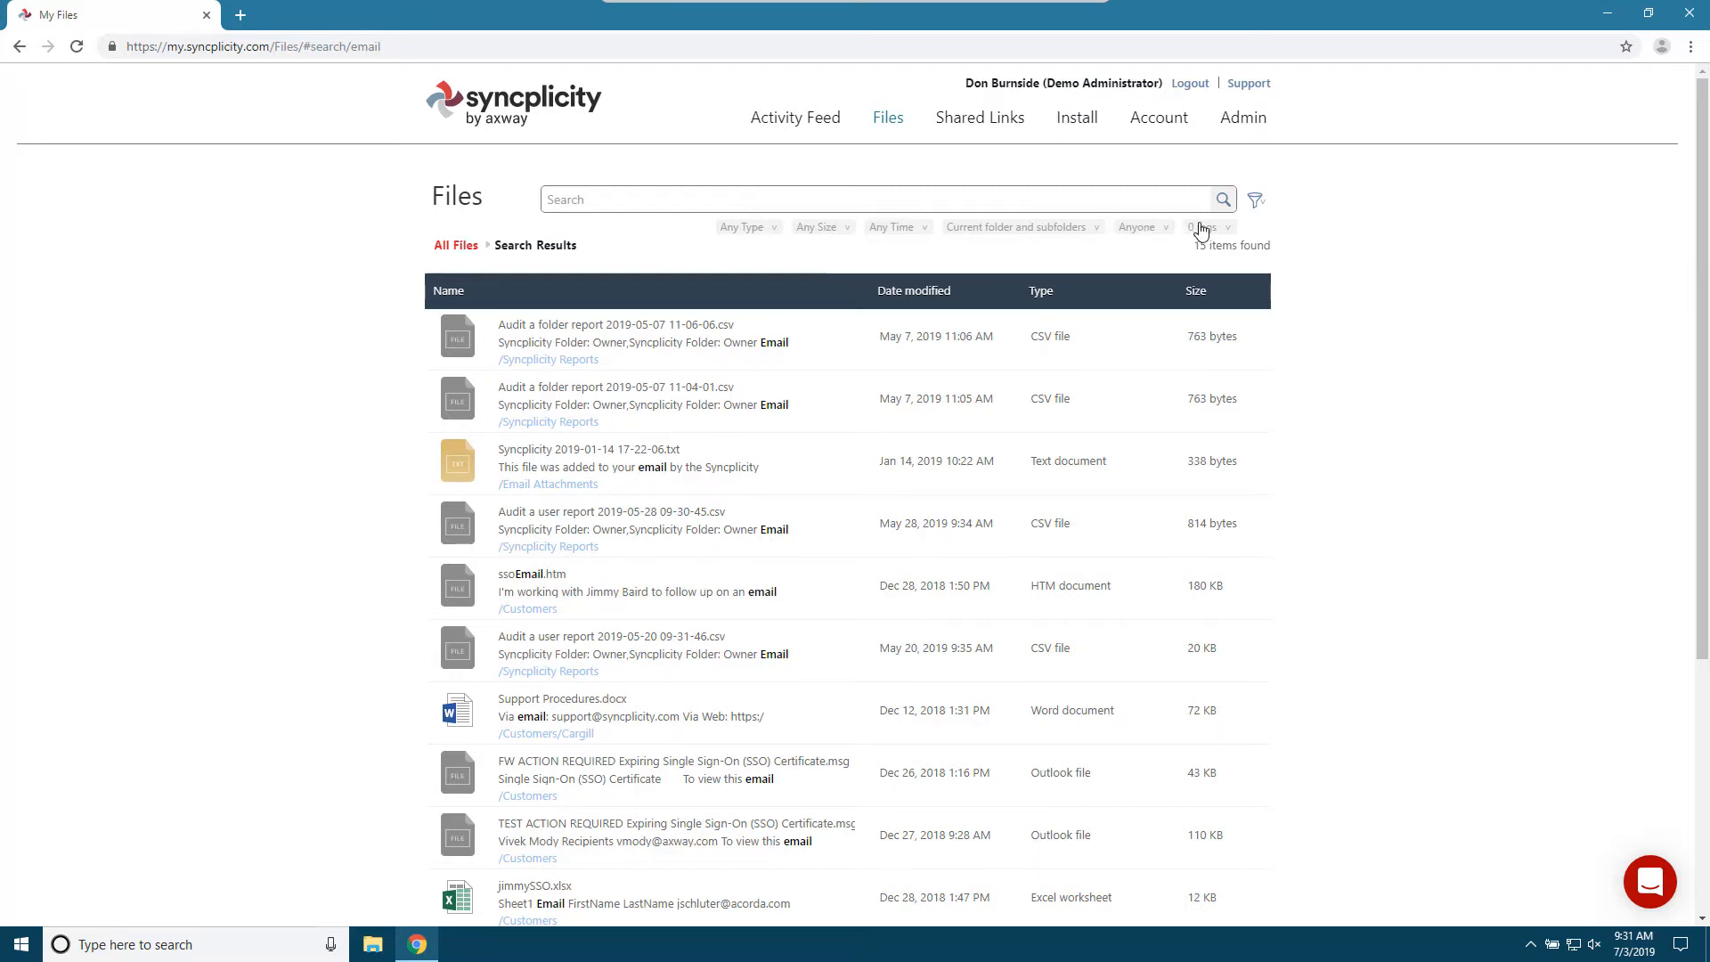
- Examine the type and size filter choices for the search results, and return to All Files
{"action": "left_click", "coordinate": [774, 230]}
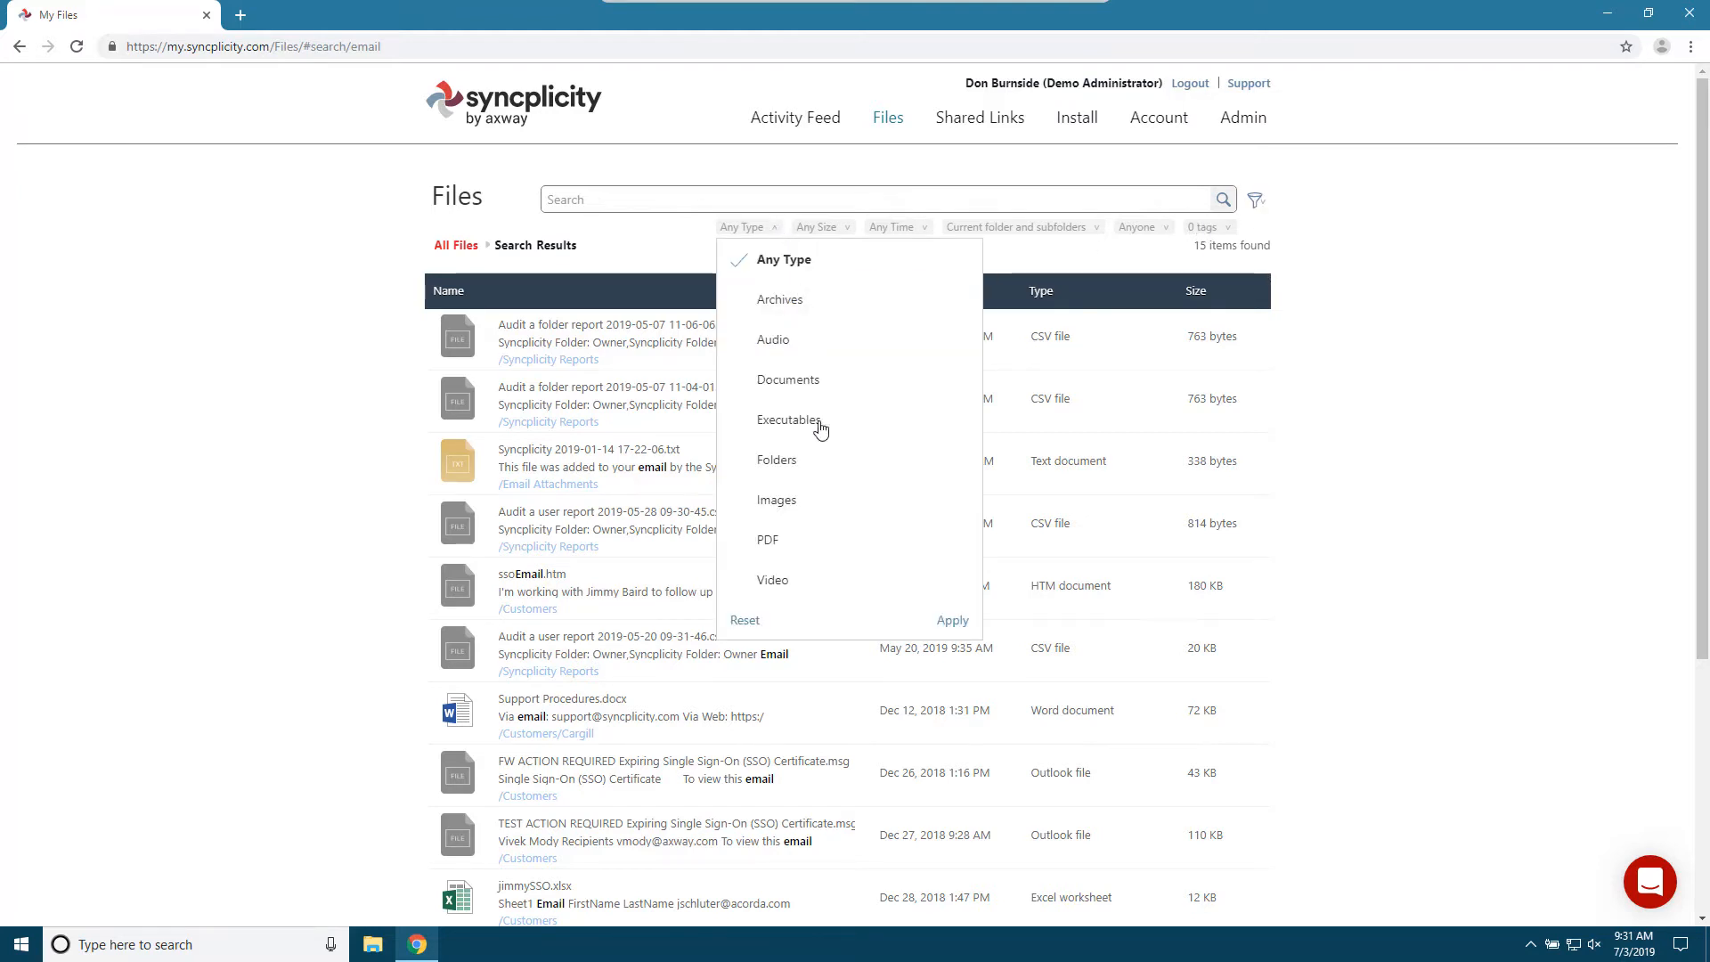
{"action": "left_click", "coordinate": [848, 234]}
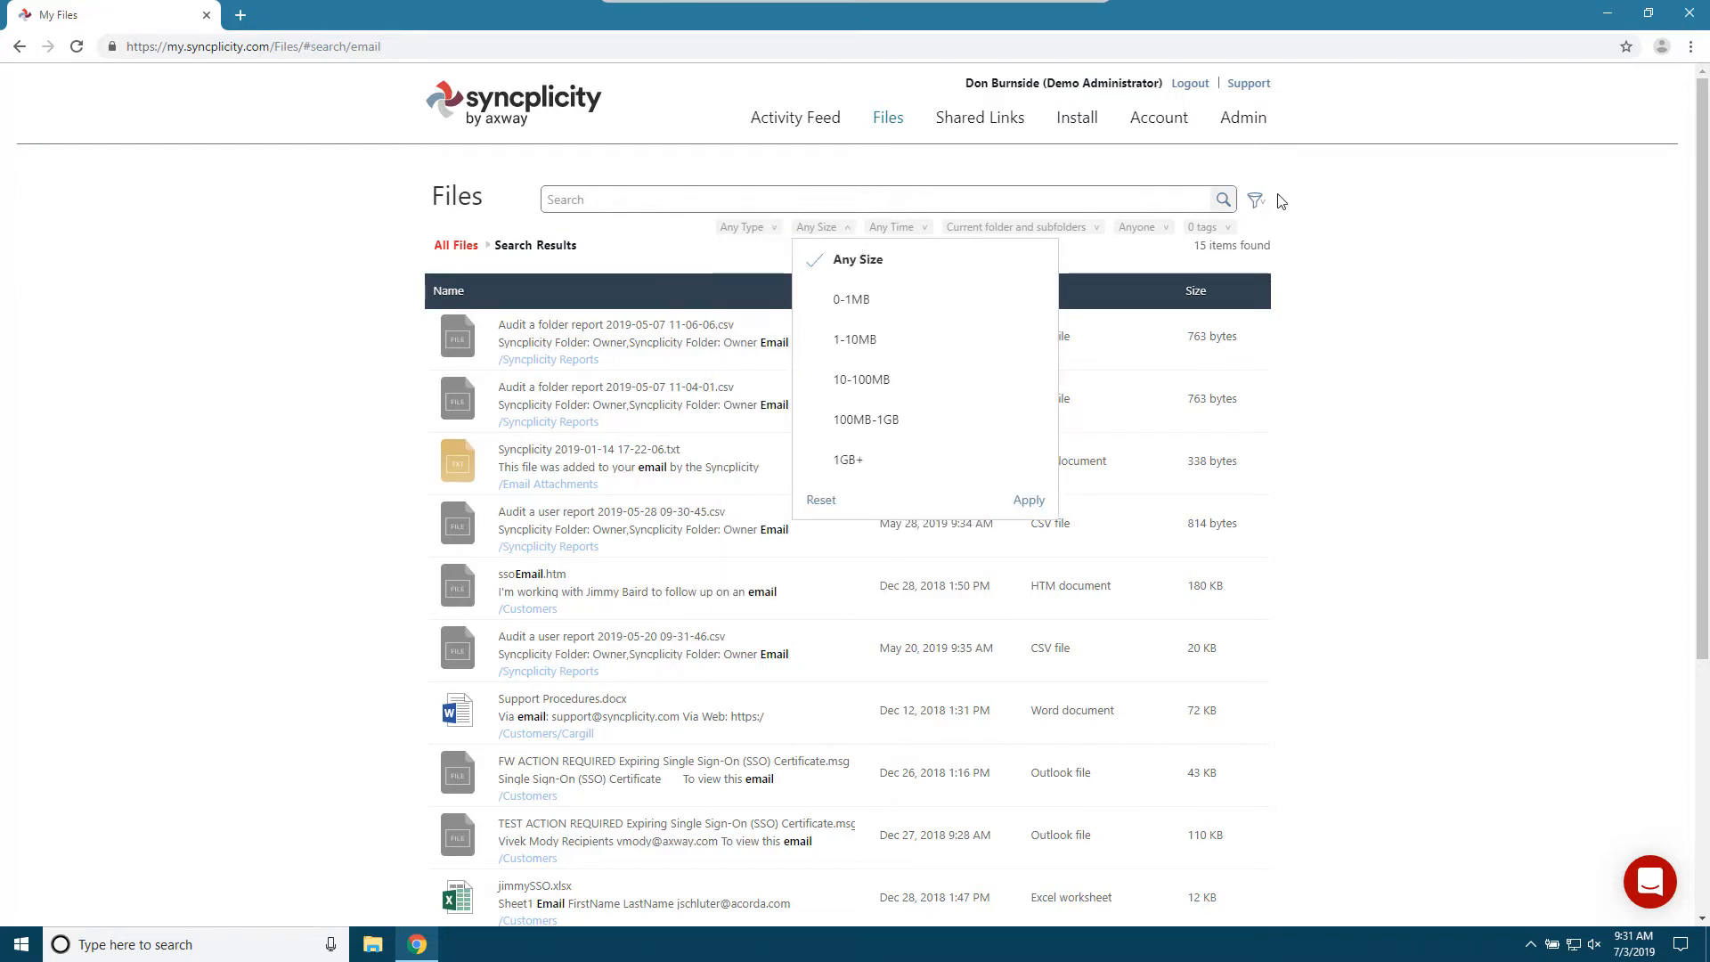
{"action": "left_click", "coordinate": [828, 233]}
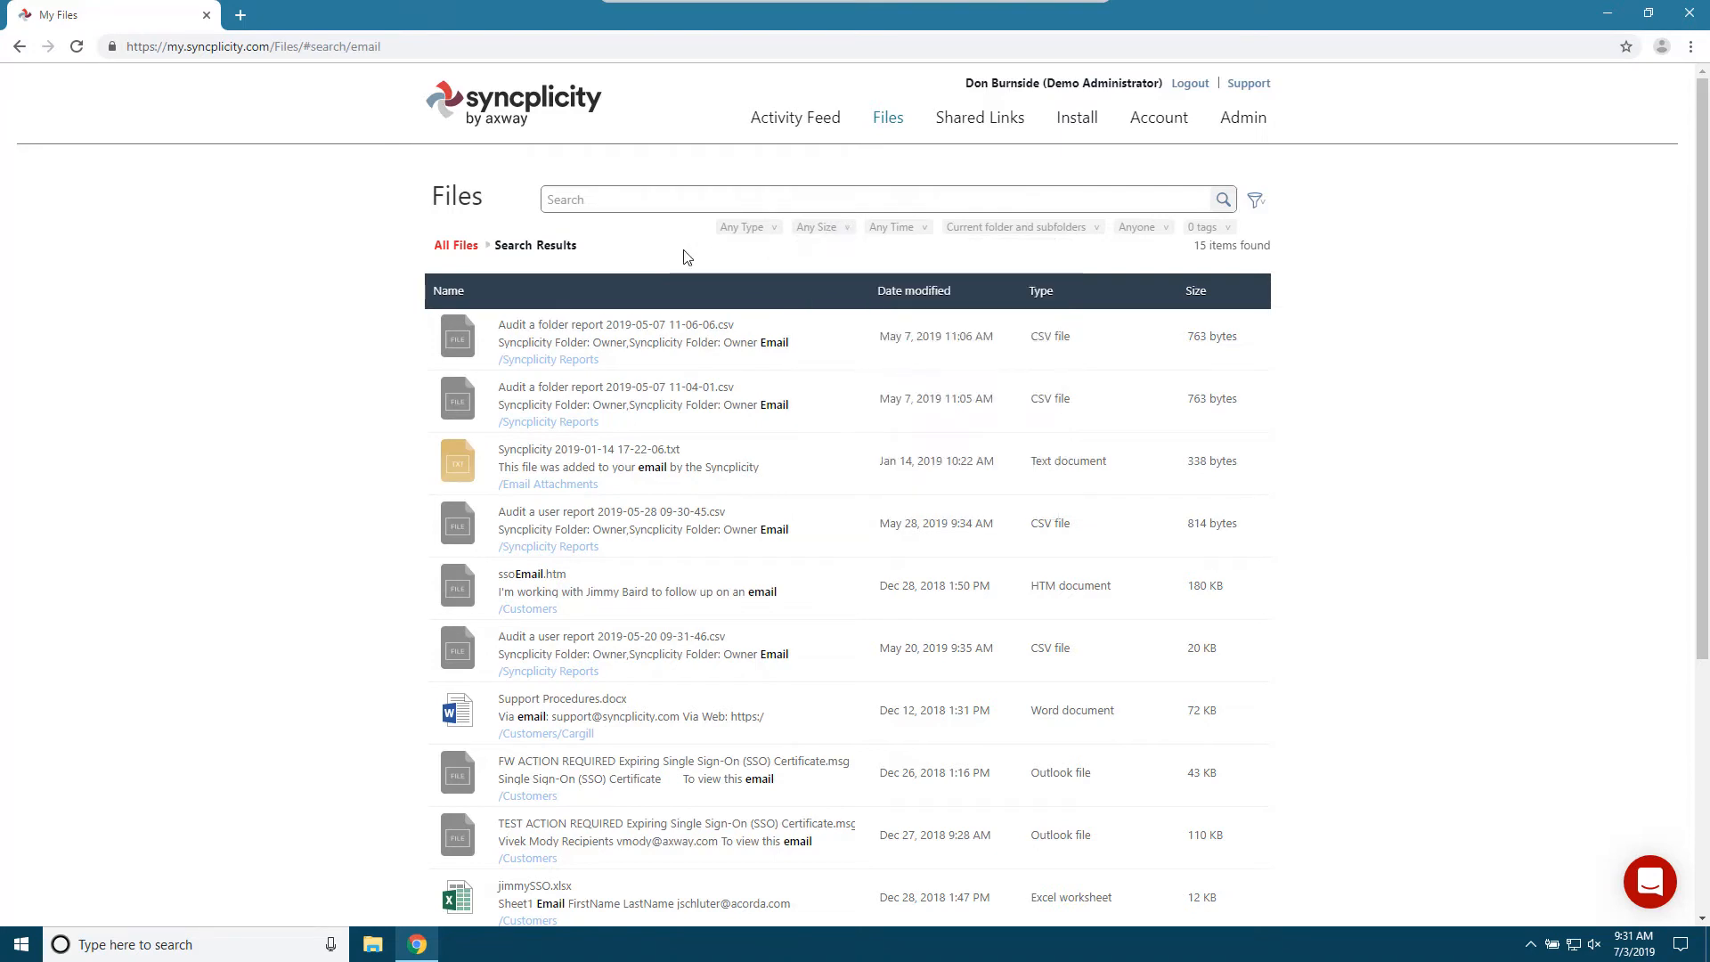
{"action": "left_click", "coordinate": [455, 247]}
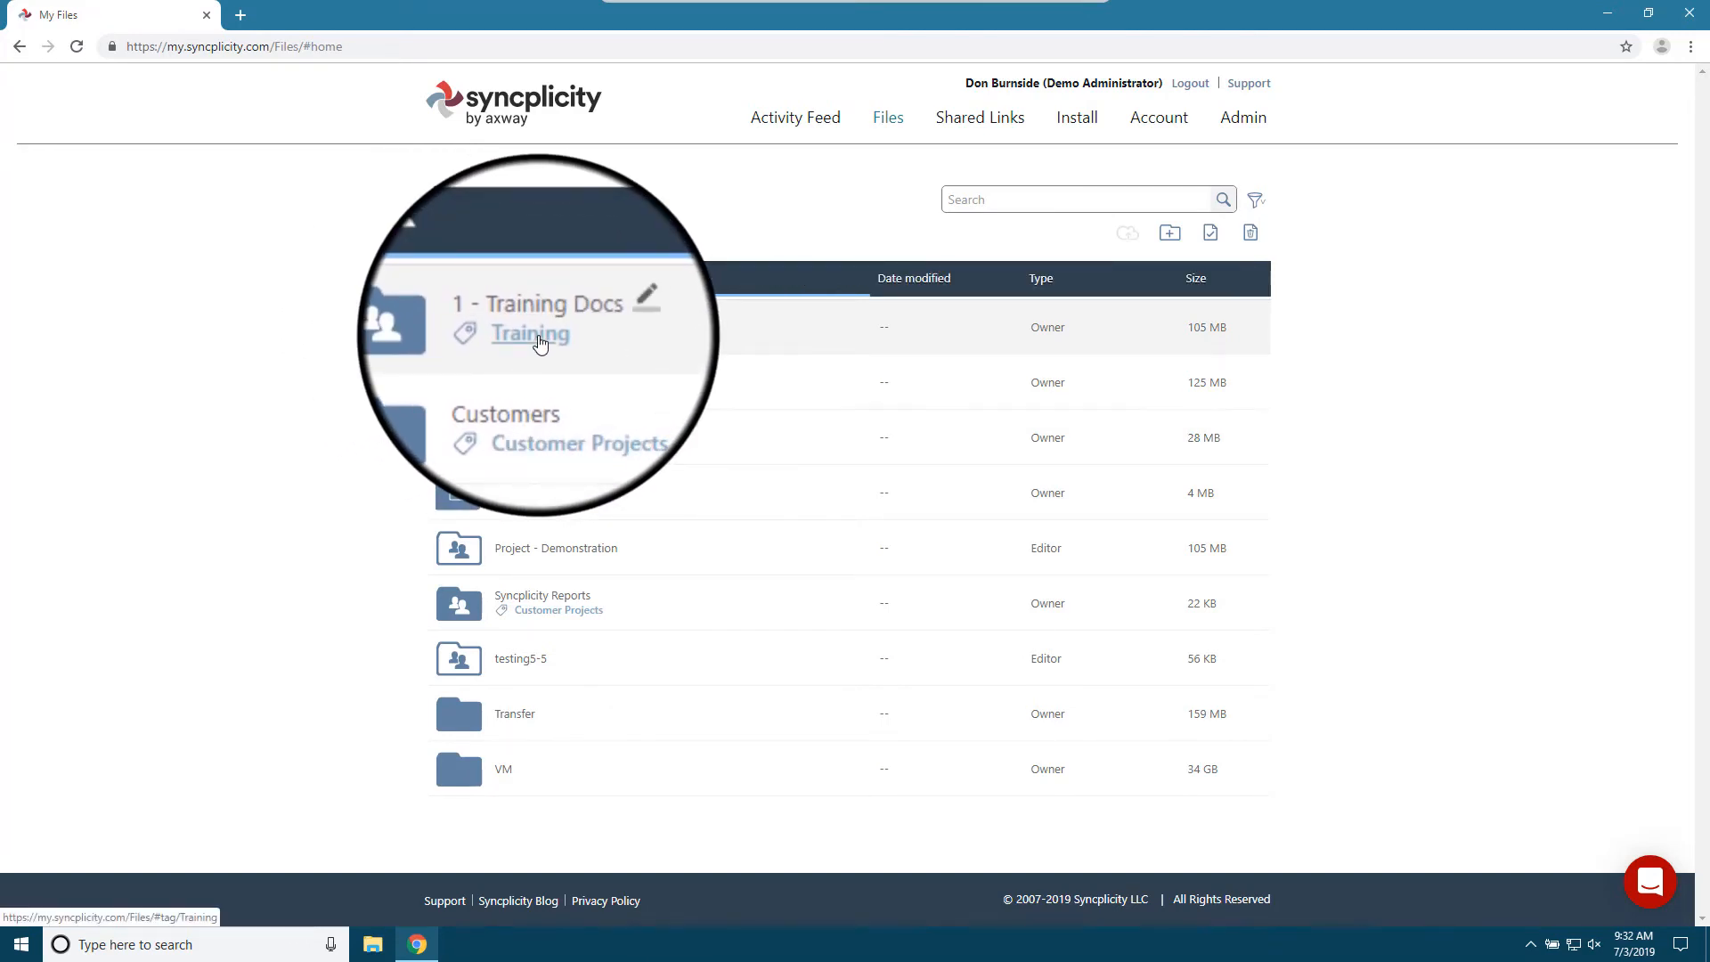
- List the items tagged Training and those tagged Customer Projects, returning to All Files after each
{"action": "left_click", "coordinate": [540, 343]}
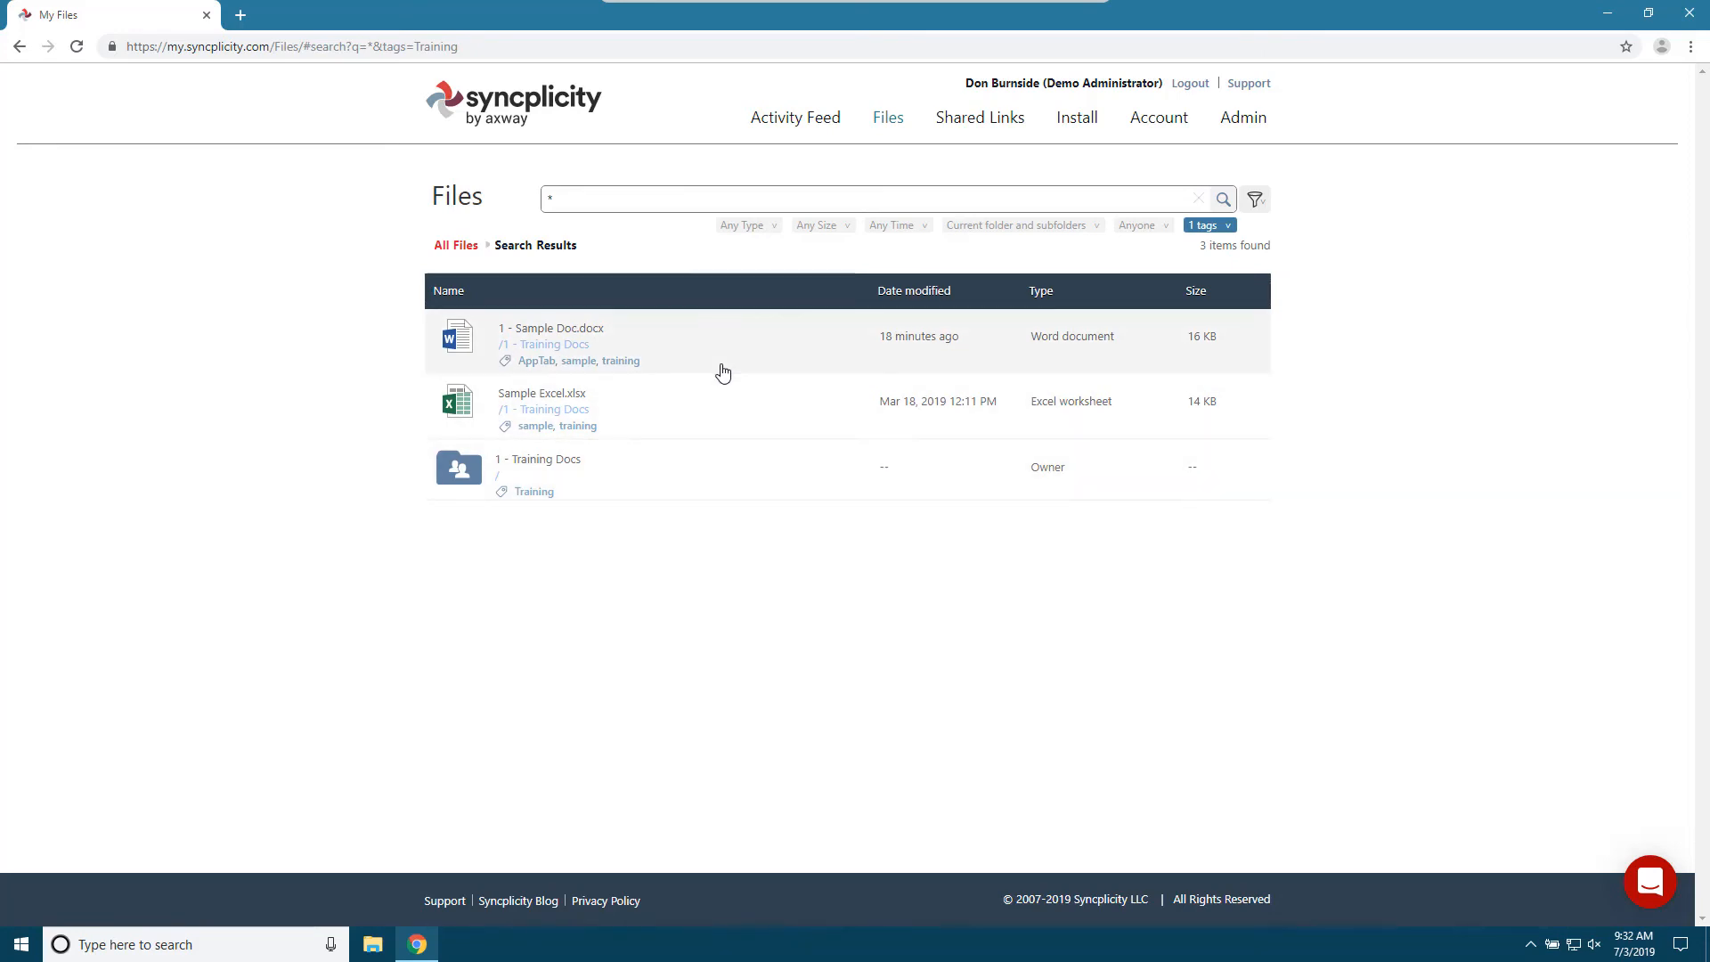
{"action": "left_click", "coordinate": [440, 248]}
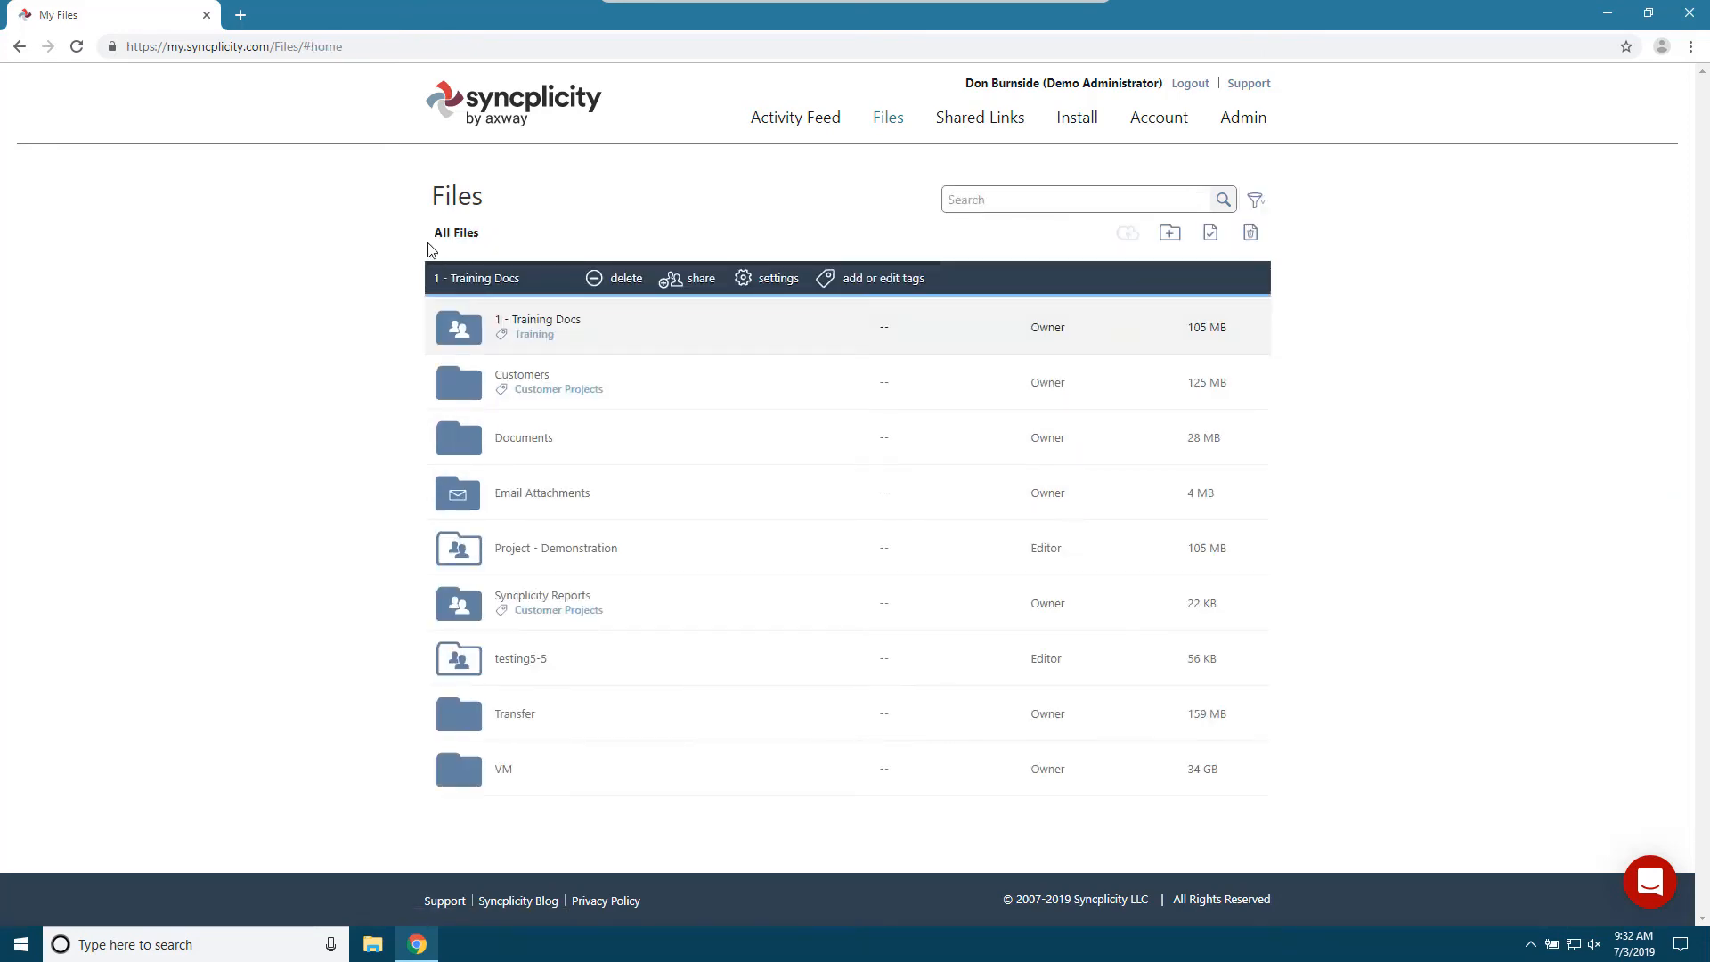
{"action": "left_click", "coordinate": [554, 393]}
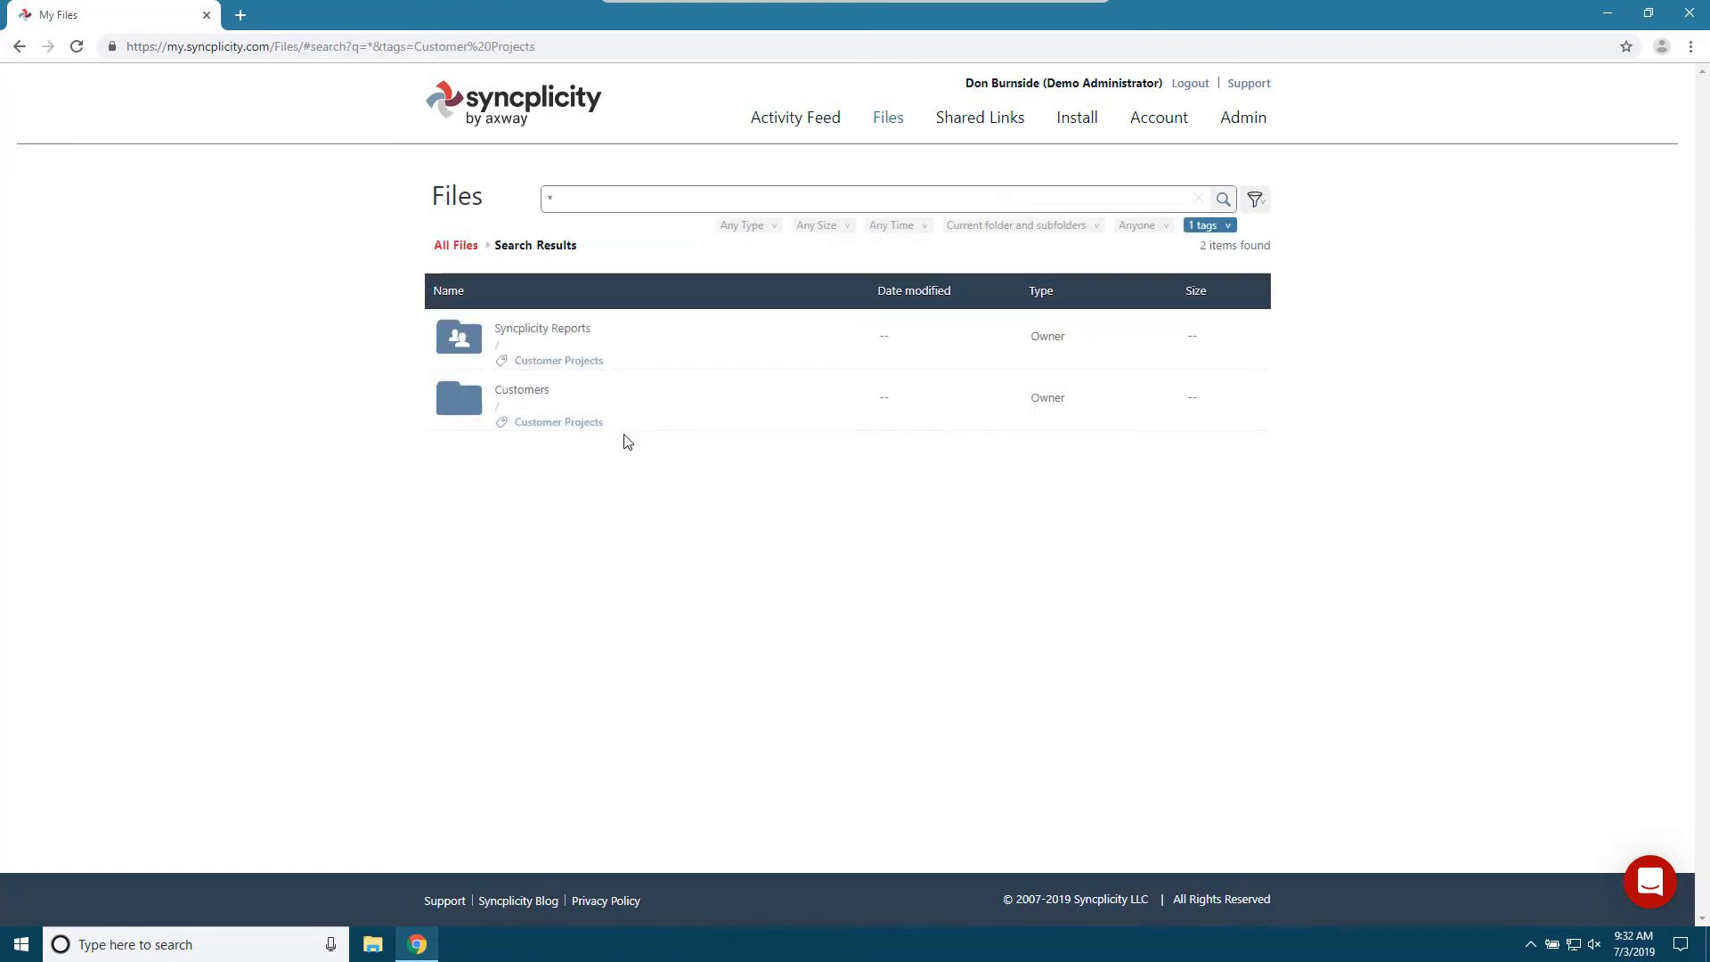
{"action": "left_click", "coordinate": [456, 246]}
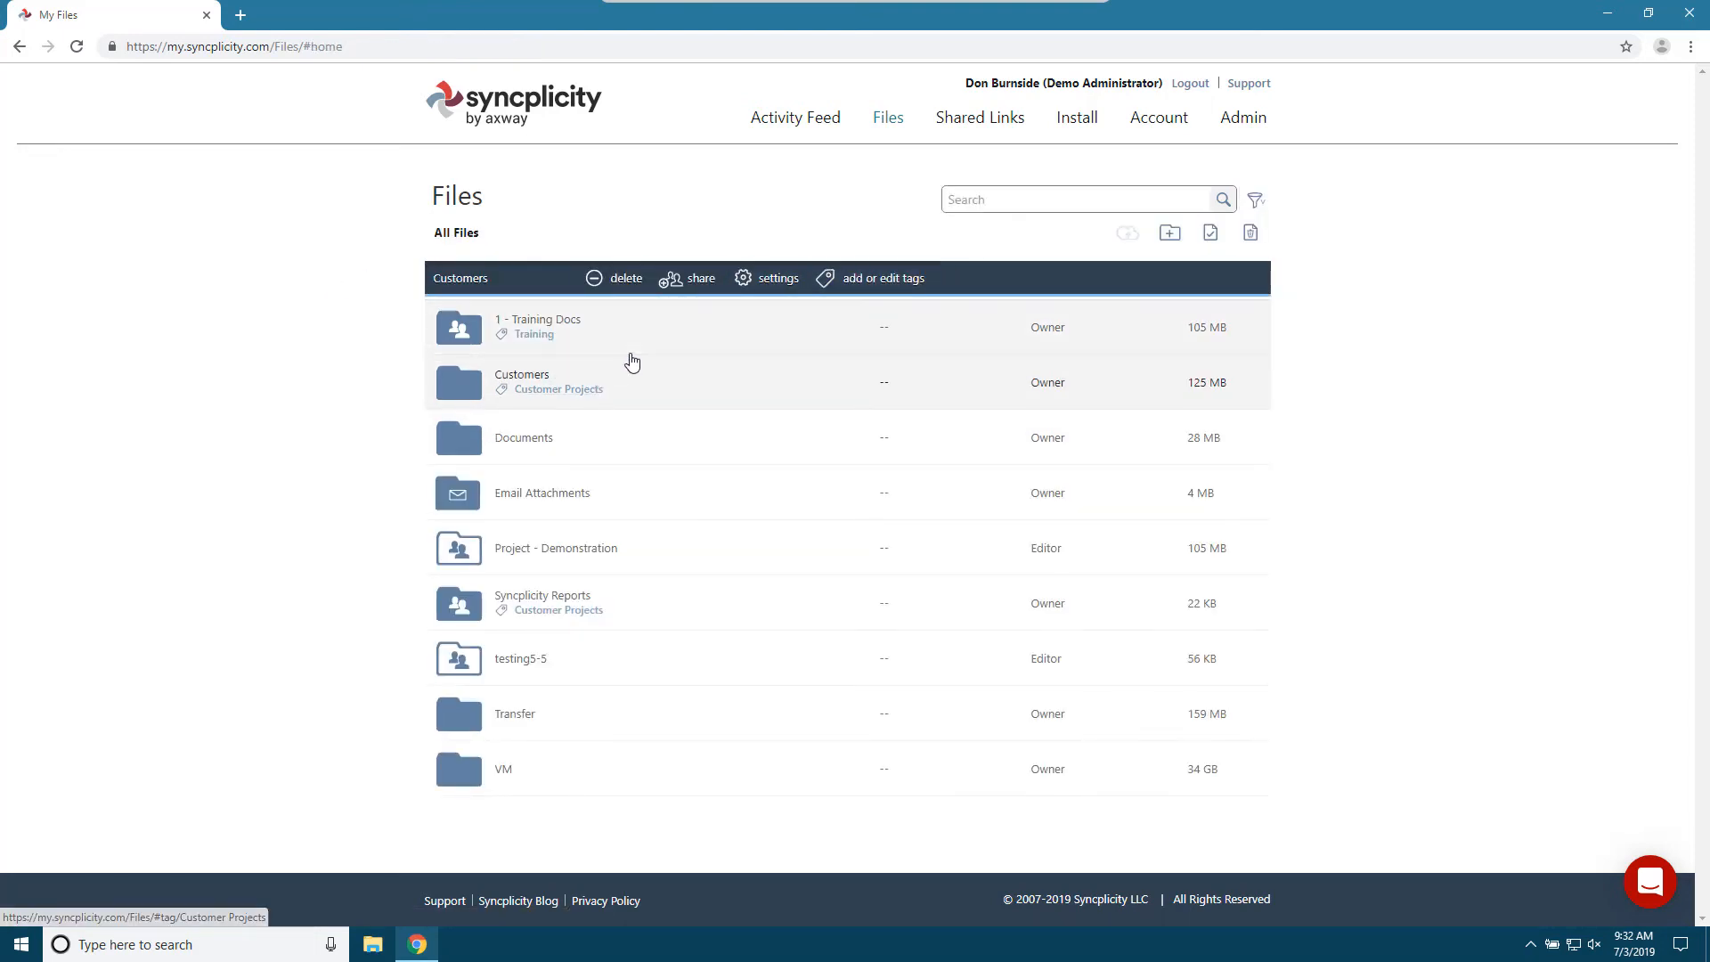
- In the 1 - Training Docs folder, add the existing tag training plus the tags pdf and sample to Sample PDF.pdf and save them
{"action": "left_click", "coordinate": [563, 322]}
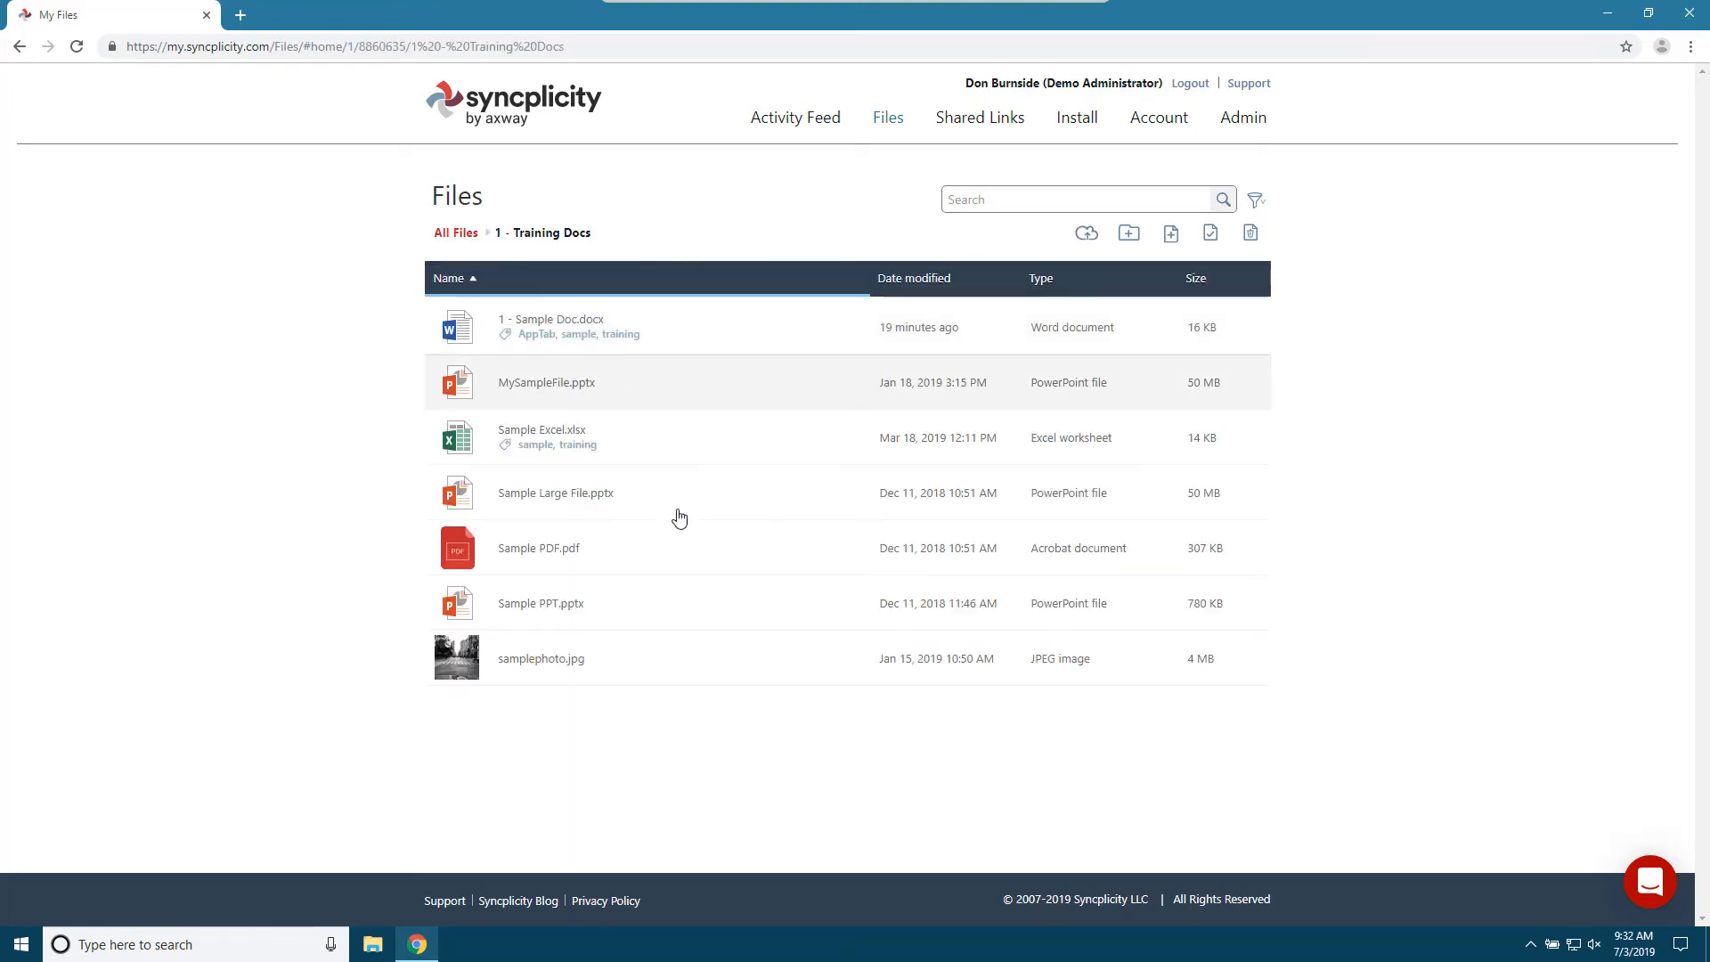
{"action": "left_click", "coordinate": [614, 556]}
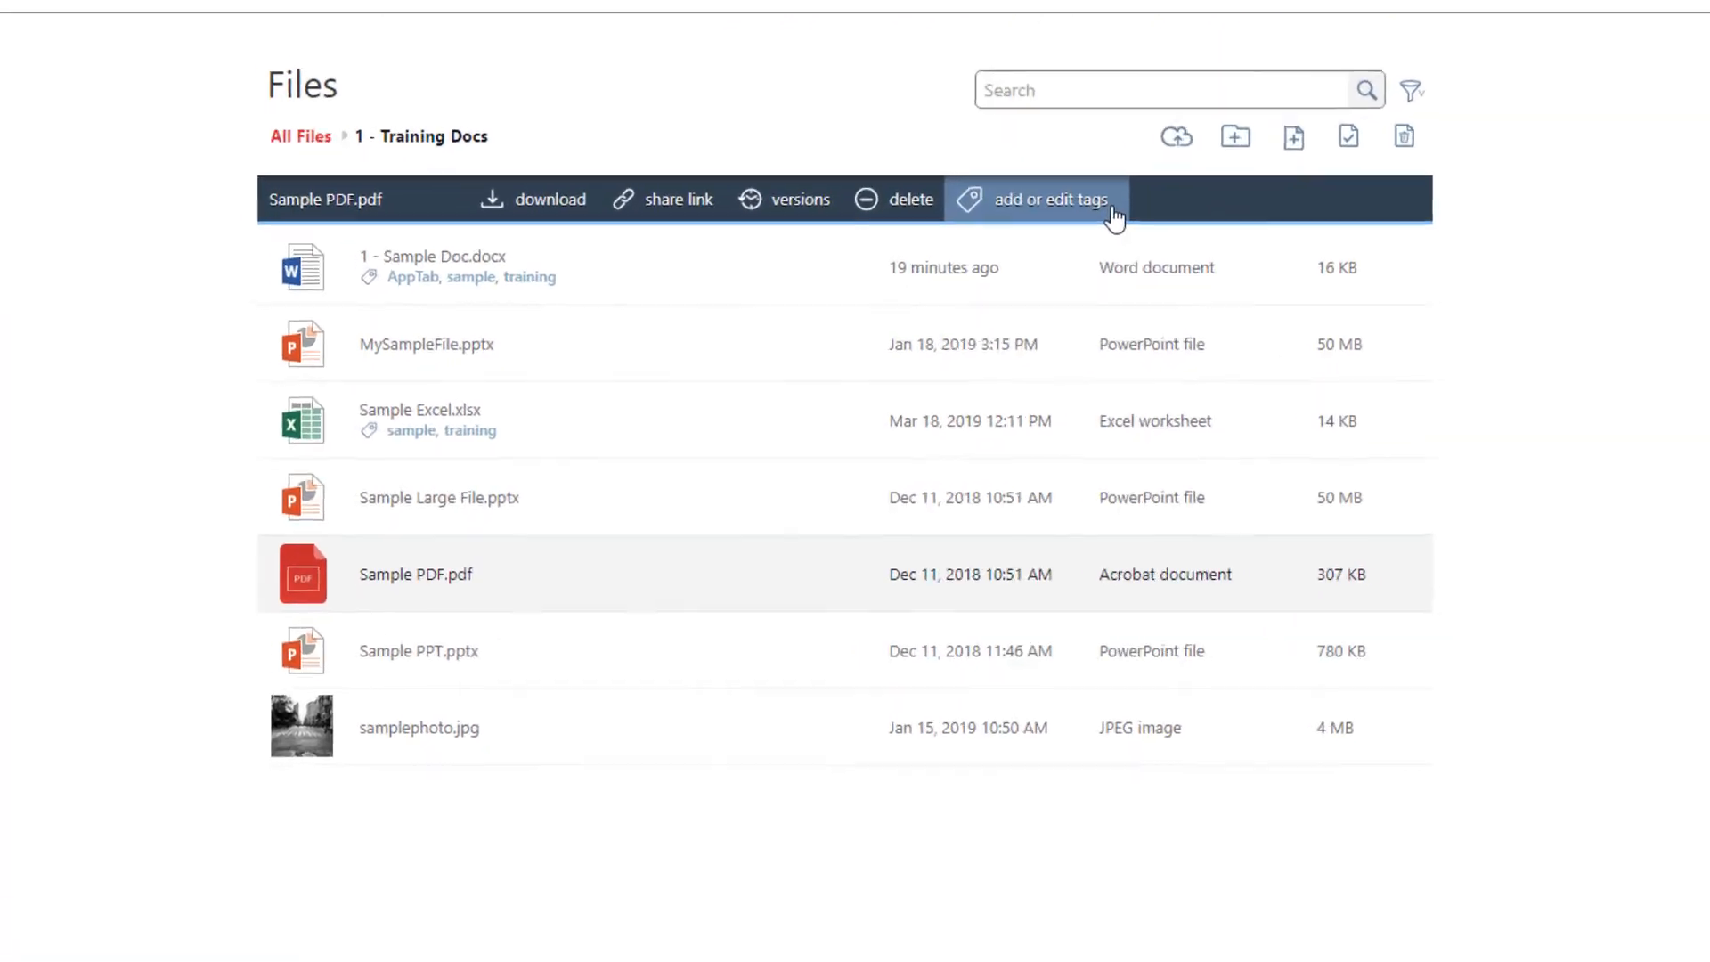
{"action": "right_click", "coordinate": [512, 600]}
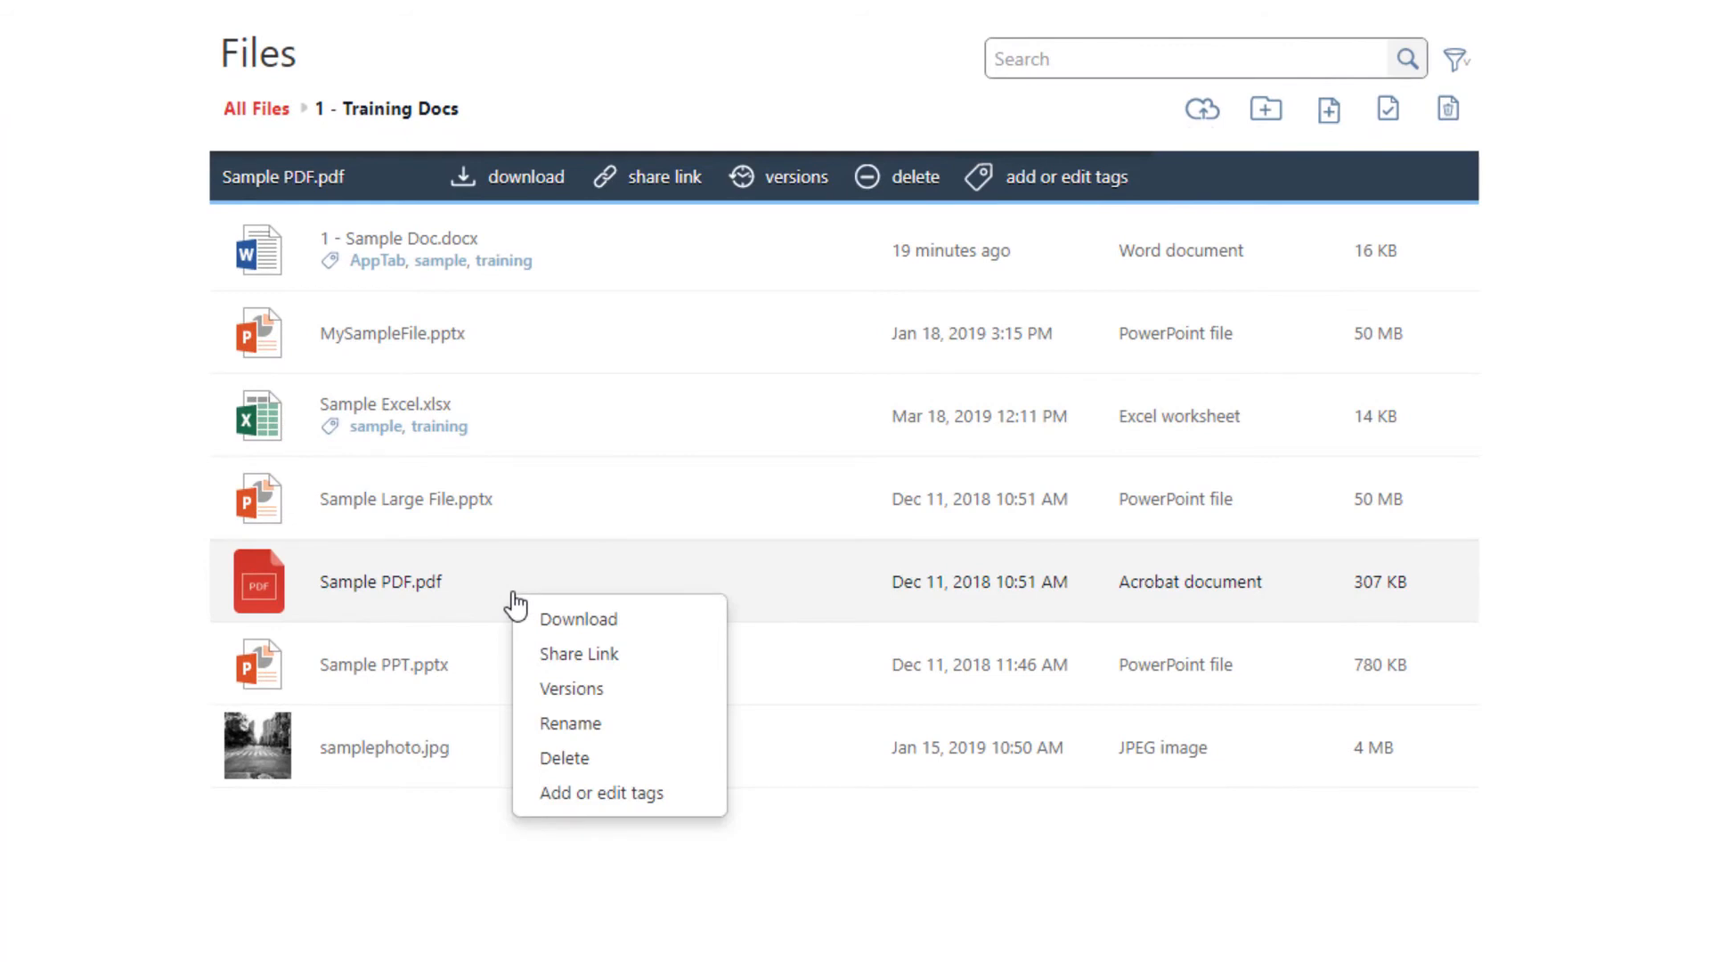
{"action": "left_click", "coordinate": [638, 797]}
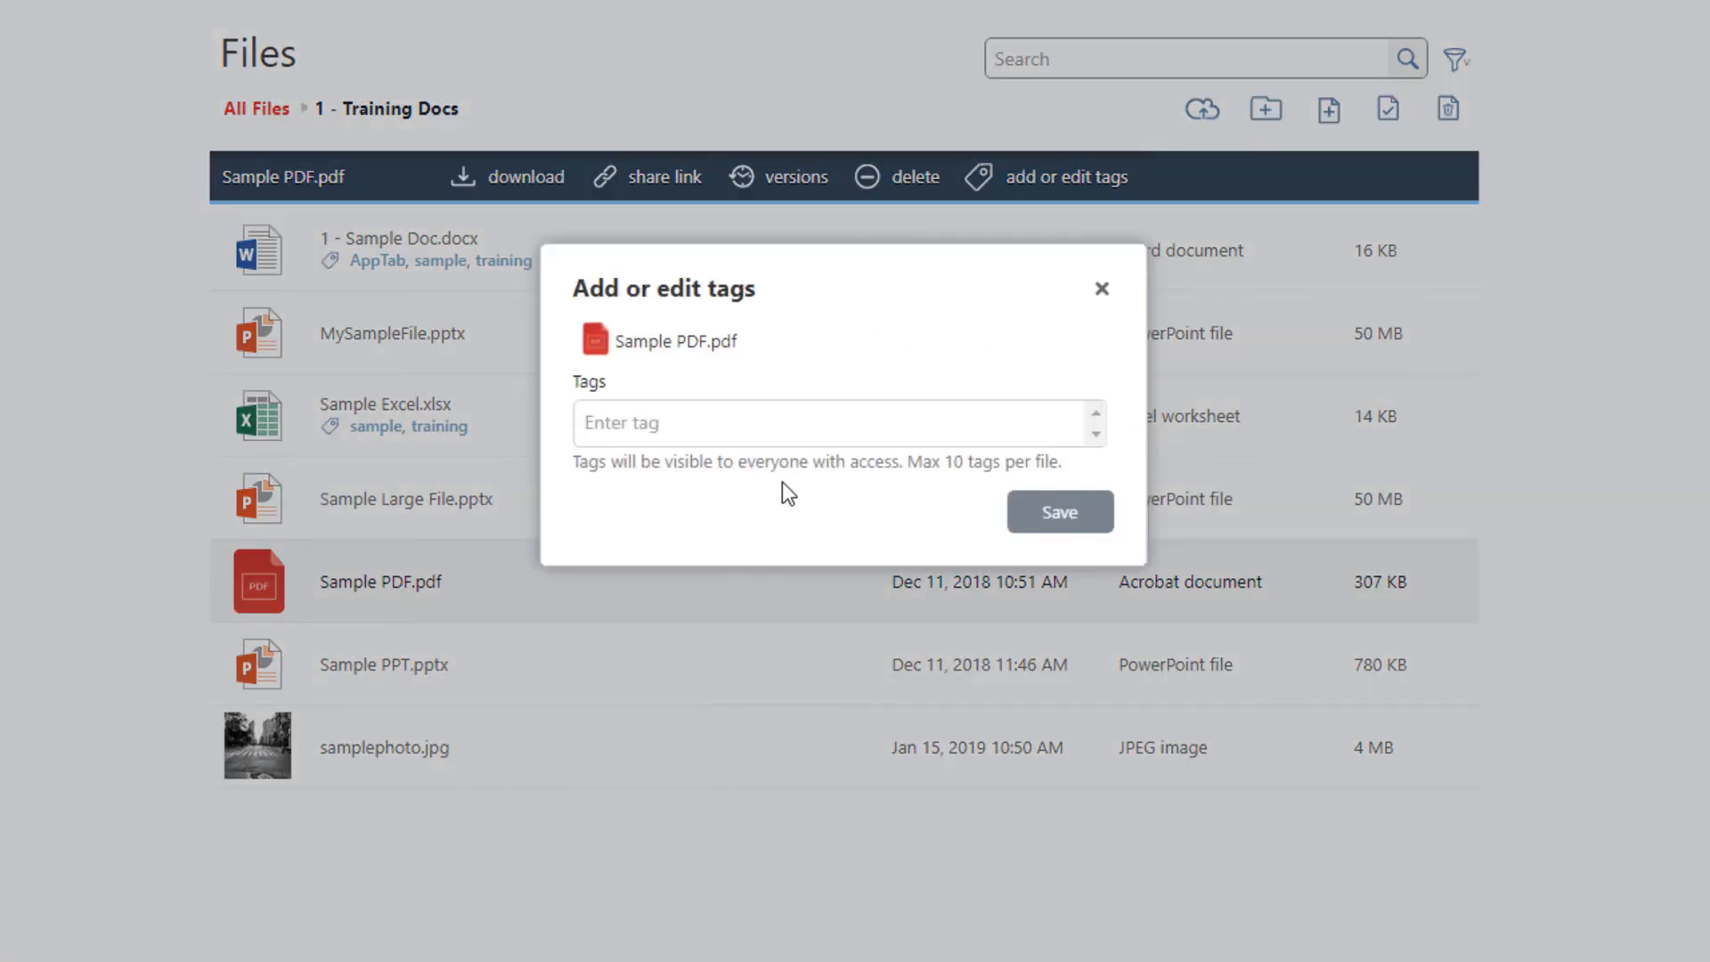
{"action": "type", "text": "tra"}
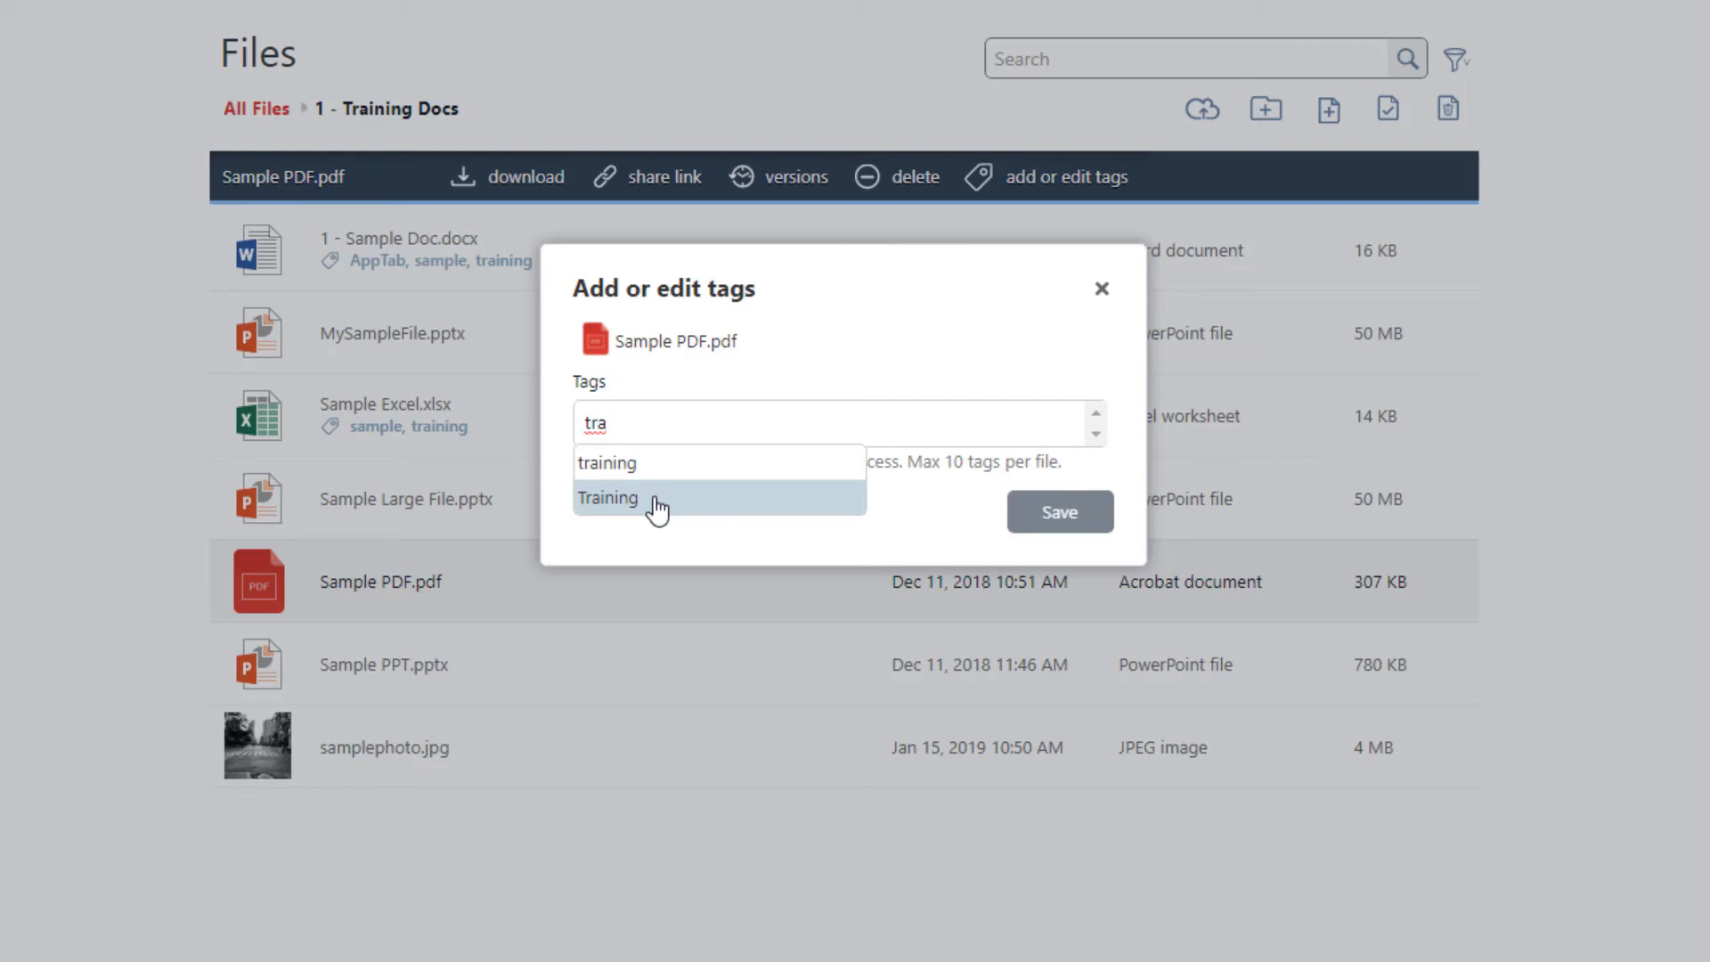
{"action": "left_click", "coordinate": [672, 469]}
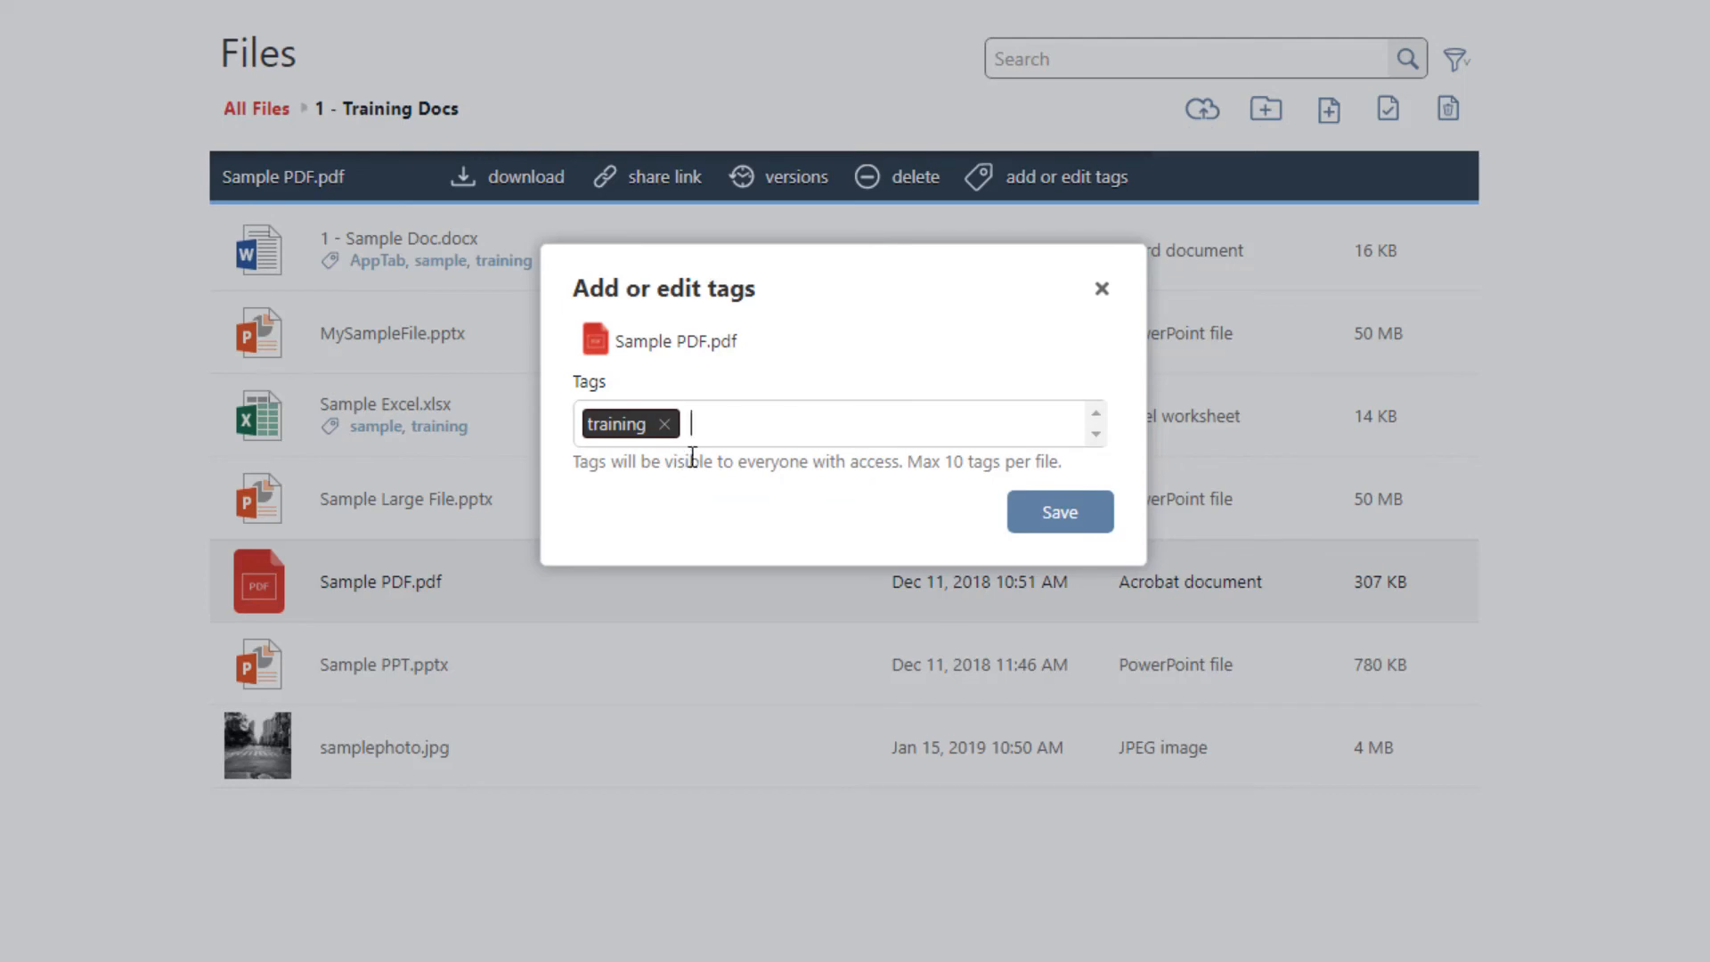
{"action": "type", "text": "pdf"}
{"action": "key", "text": "Return"}
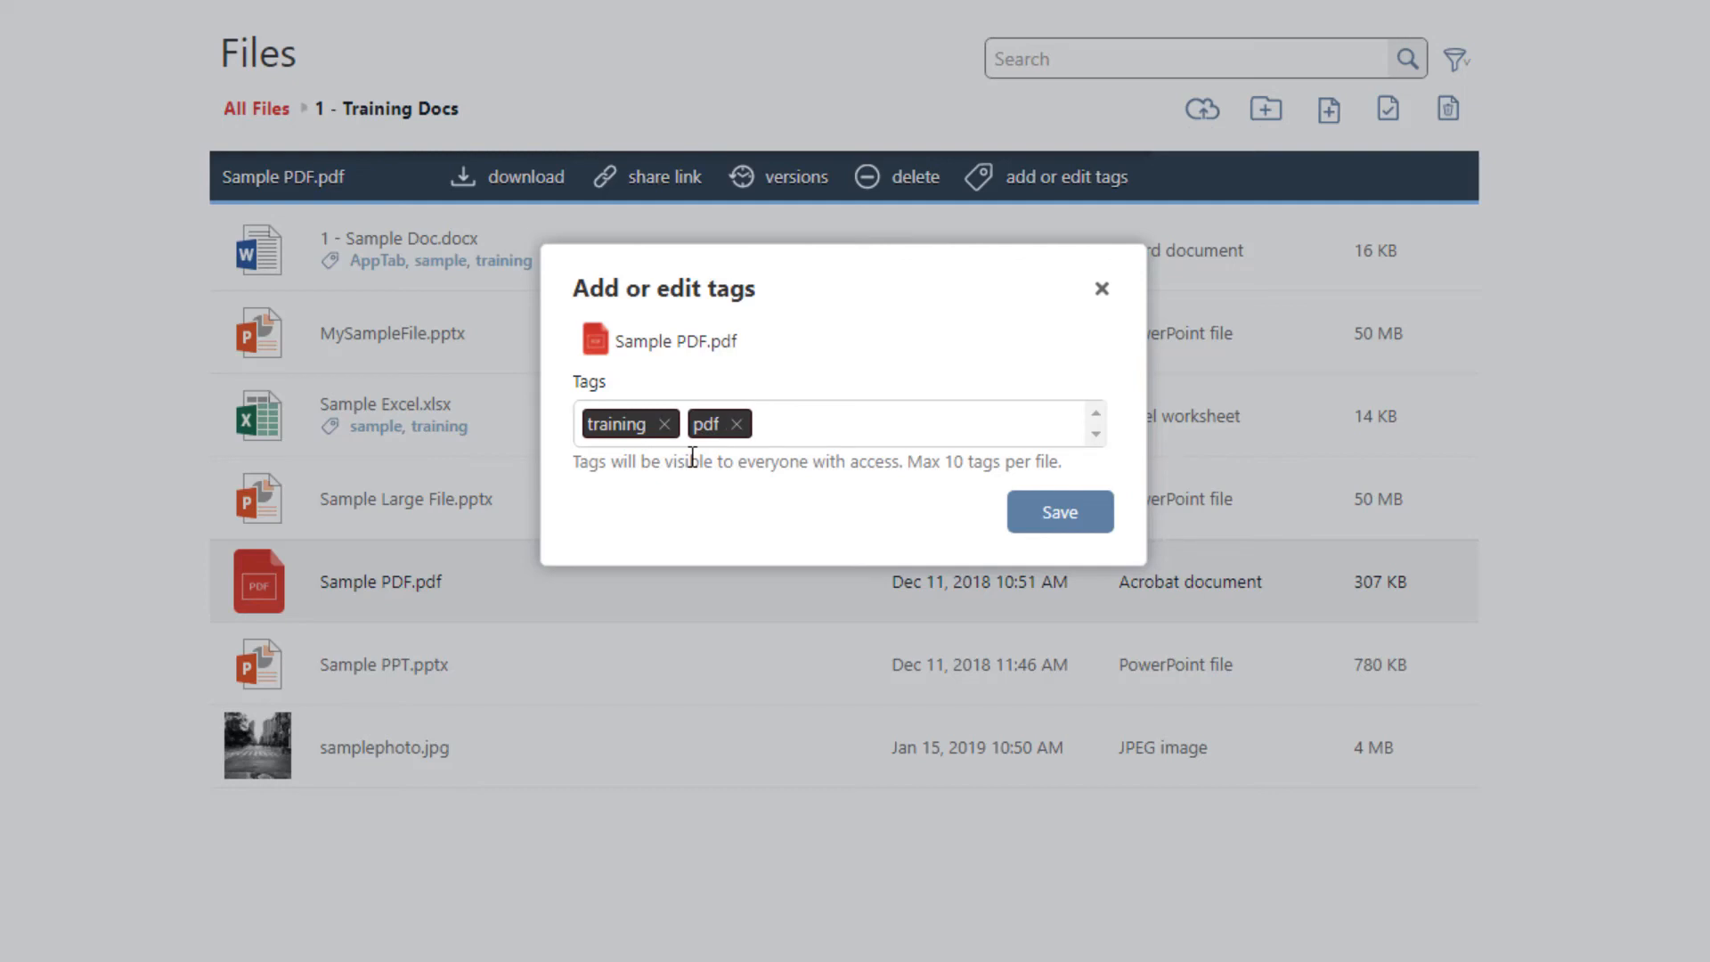
{"action": "type", "text": "sample"}
{"action": "key", "text": "Return"}
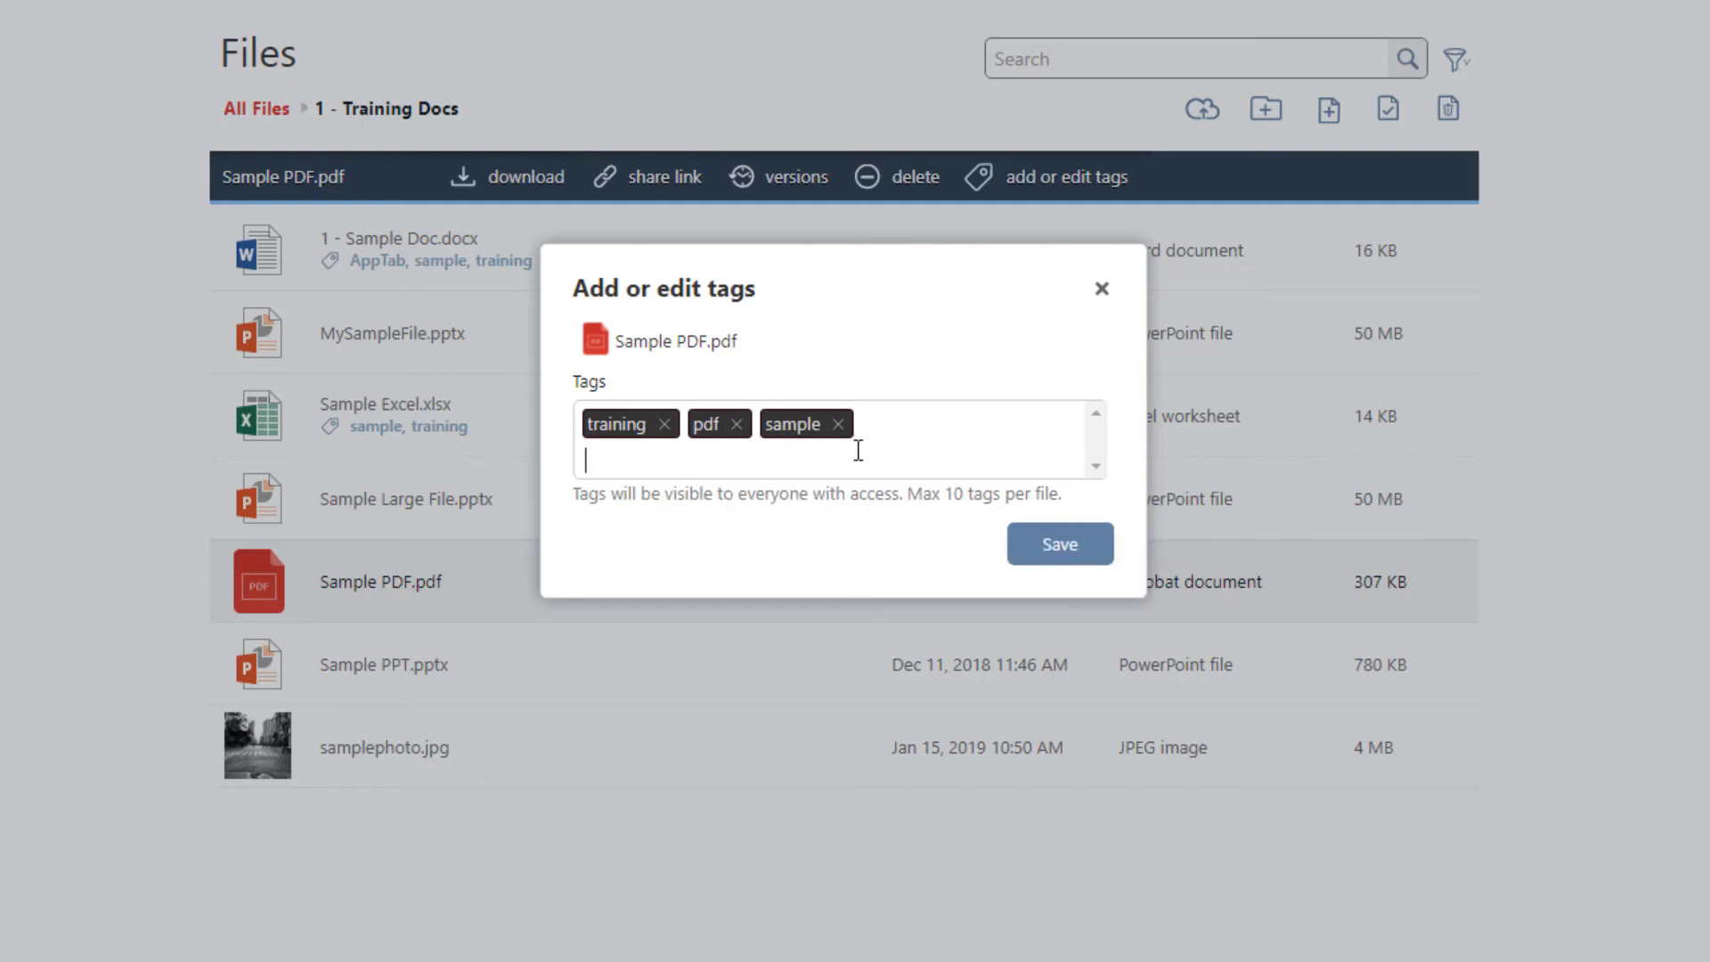
{"action": "left_click", "coordinate": [1057, 548]}
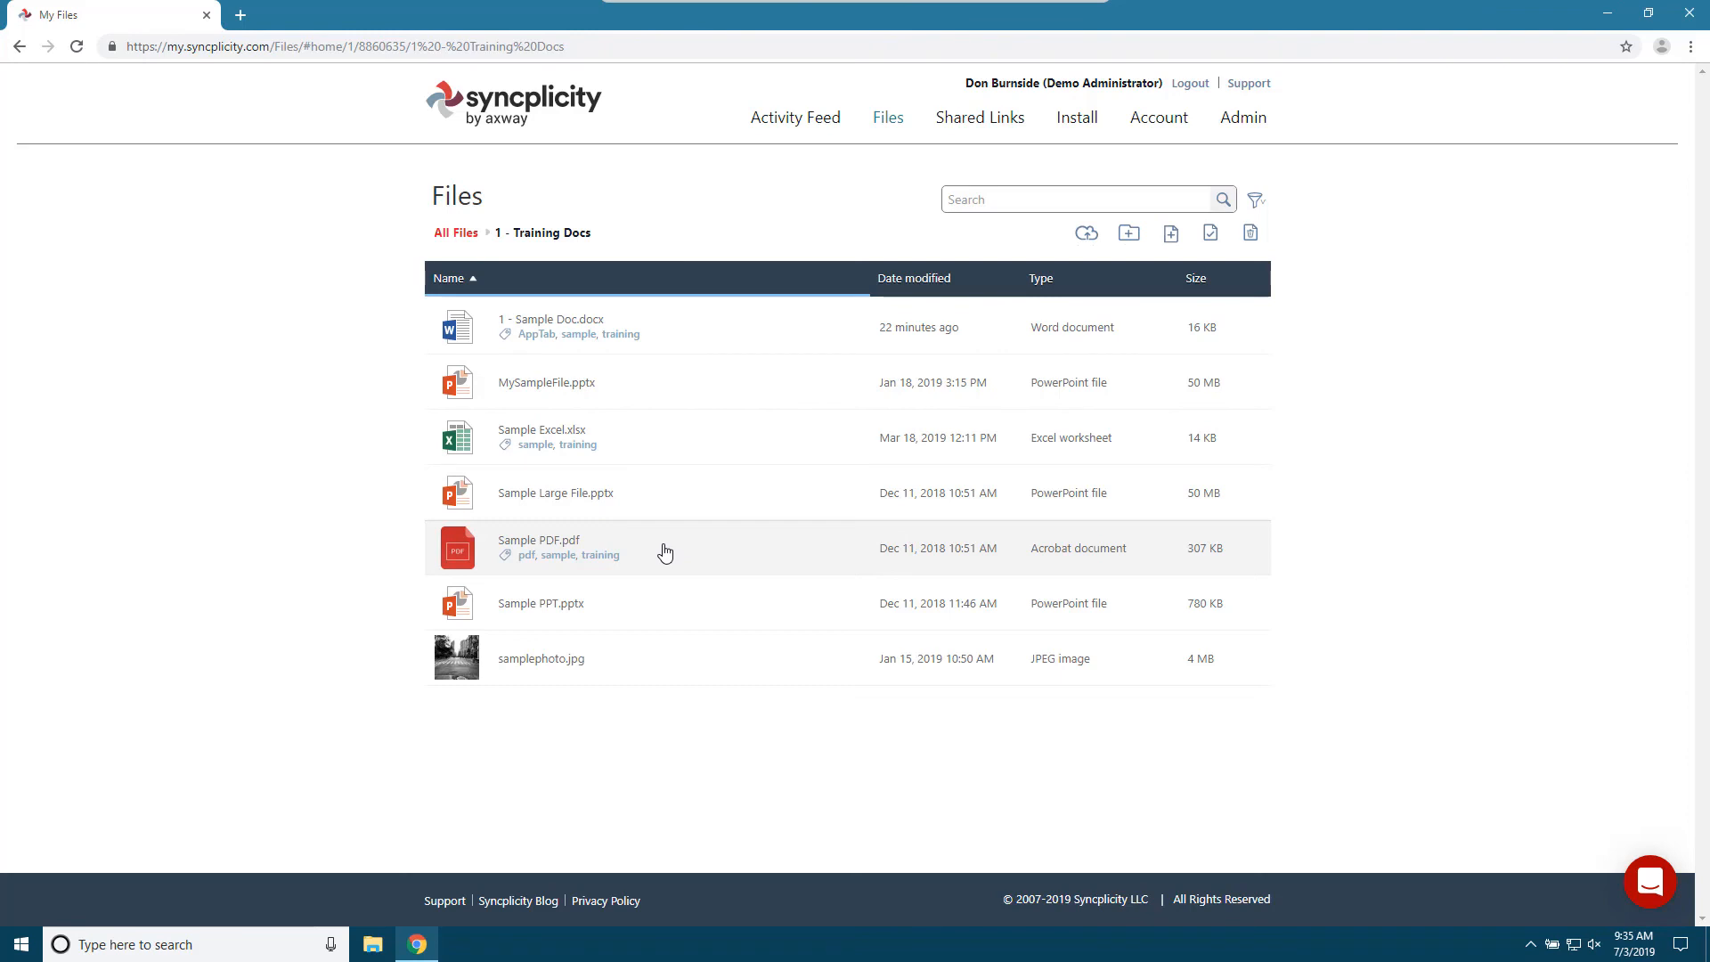
- Remove the sample tag from Sample PDF.pdf and save the tag change
{"action": "left_click", "coordinate": [666, 552]}
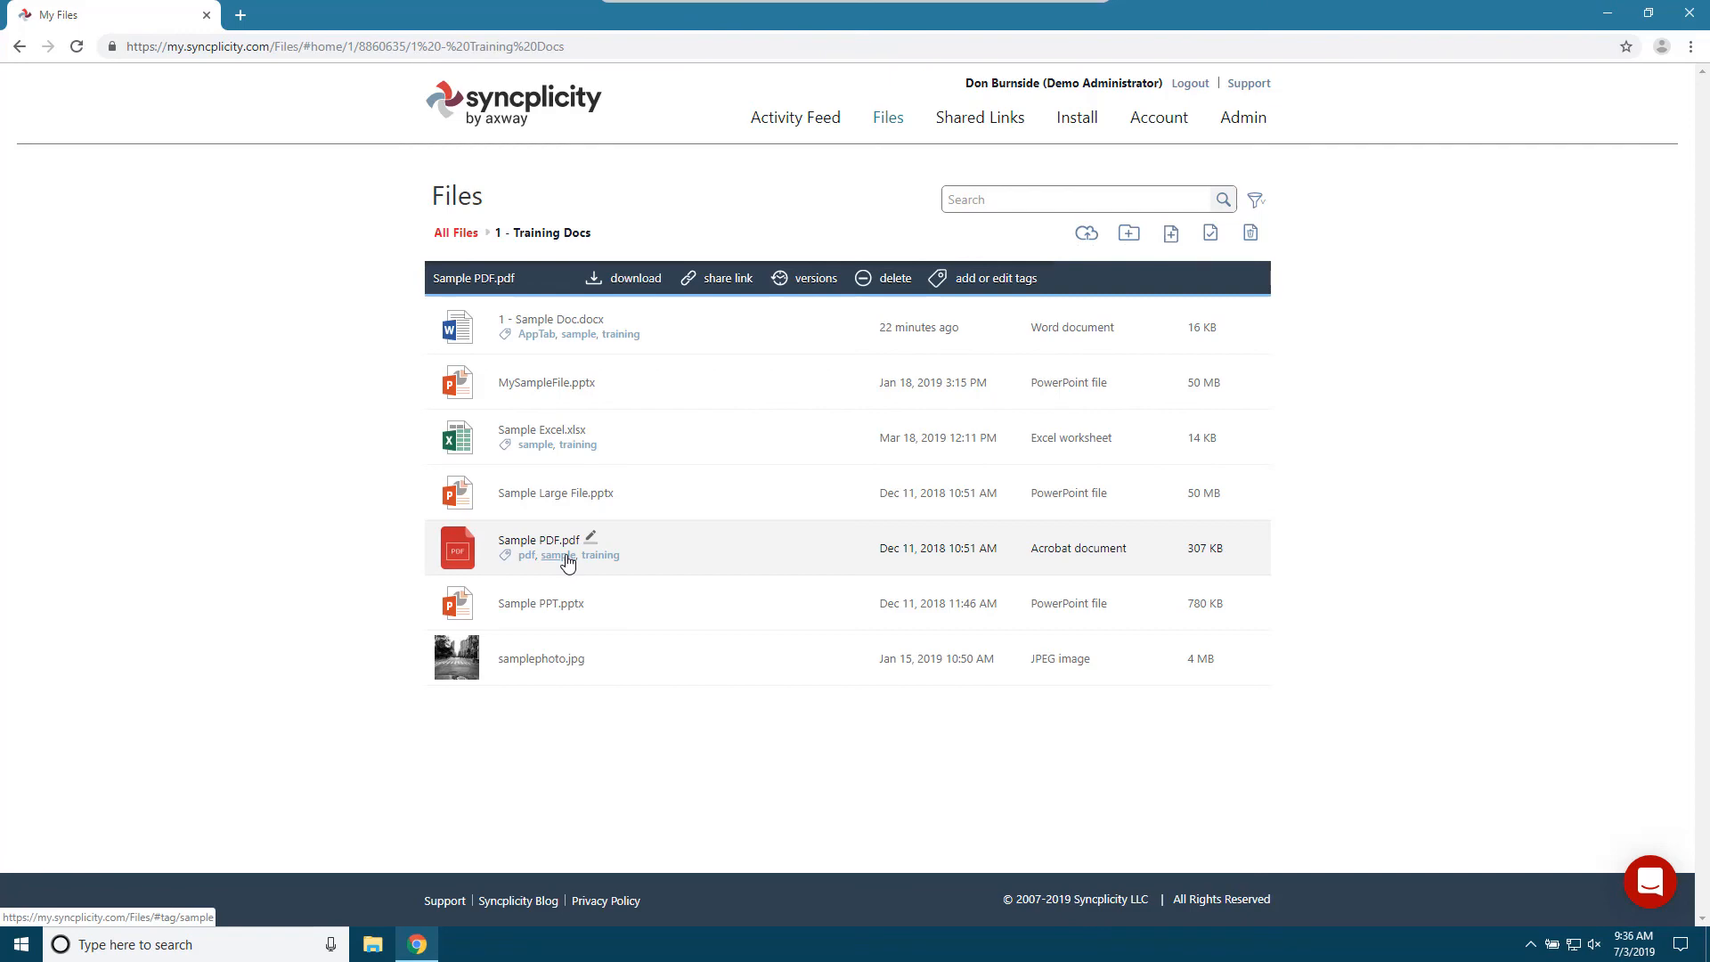
{"action": "left_click", "coordinate": [1005, 280]}
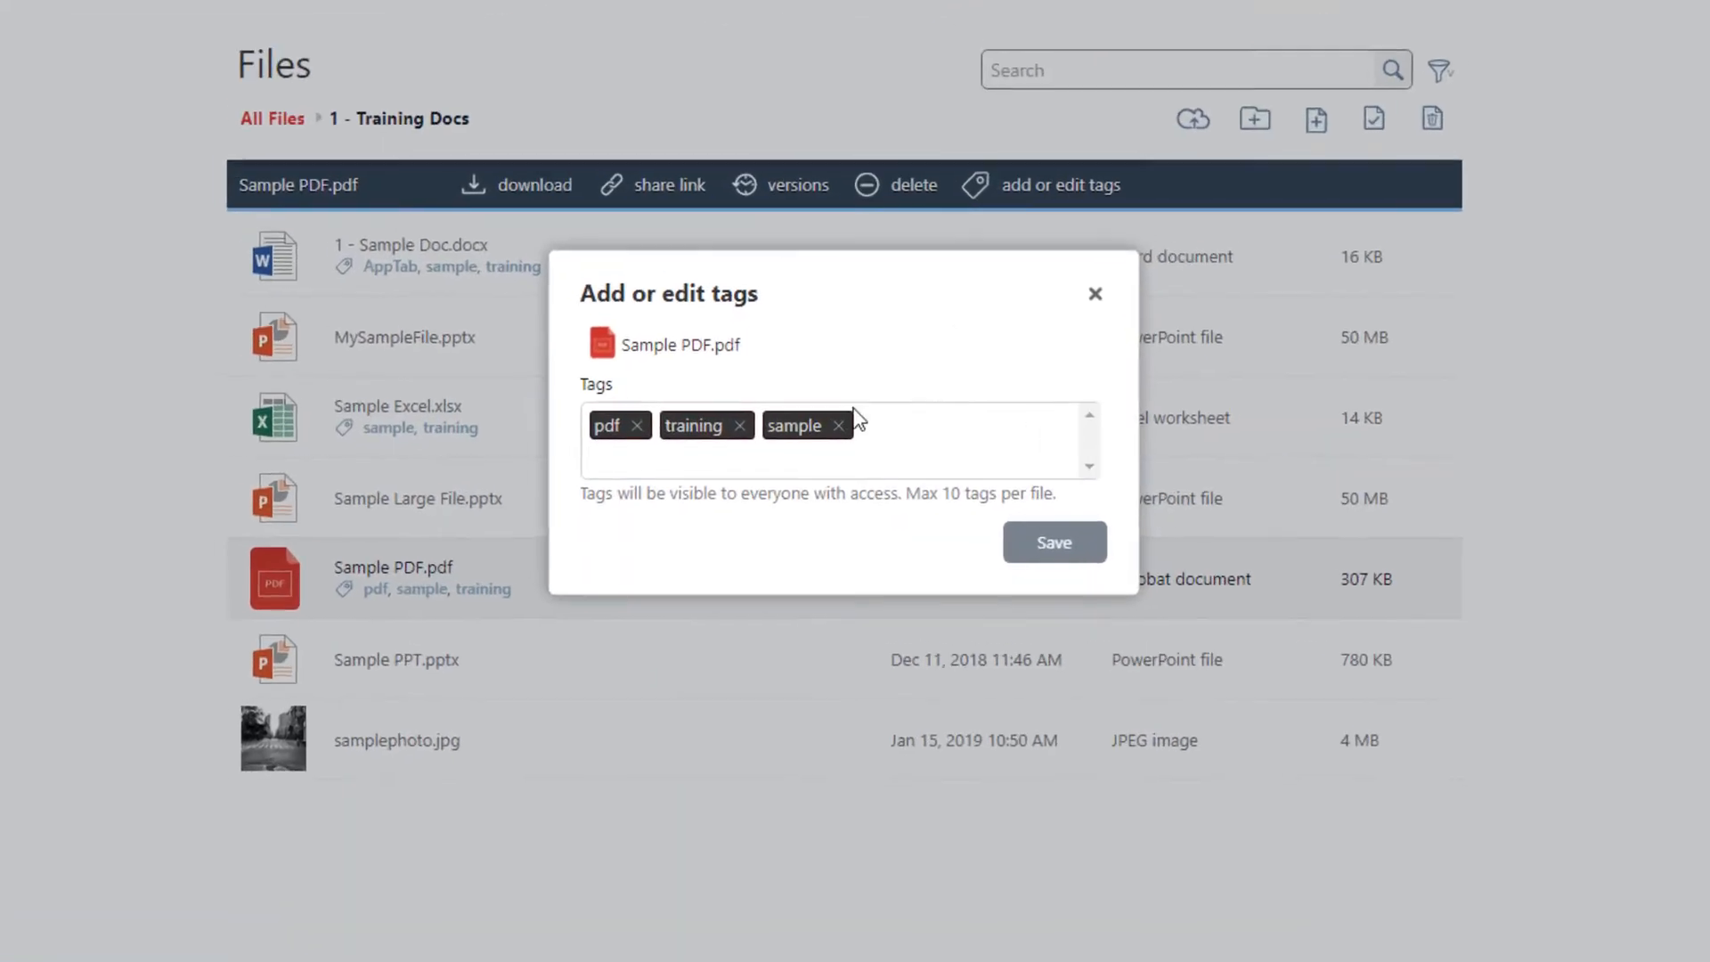
{"action": "left_click", "coordinate": [837, 425]}
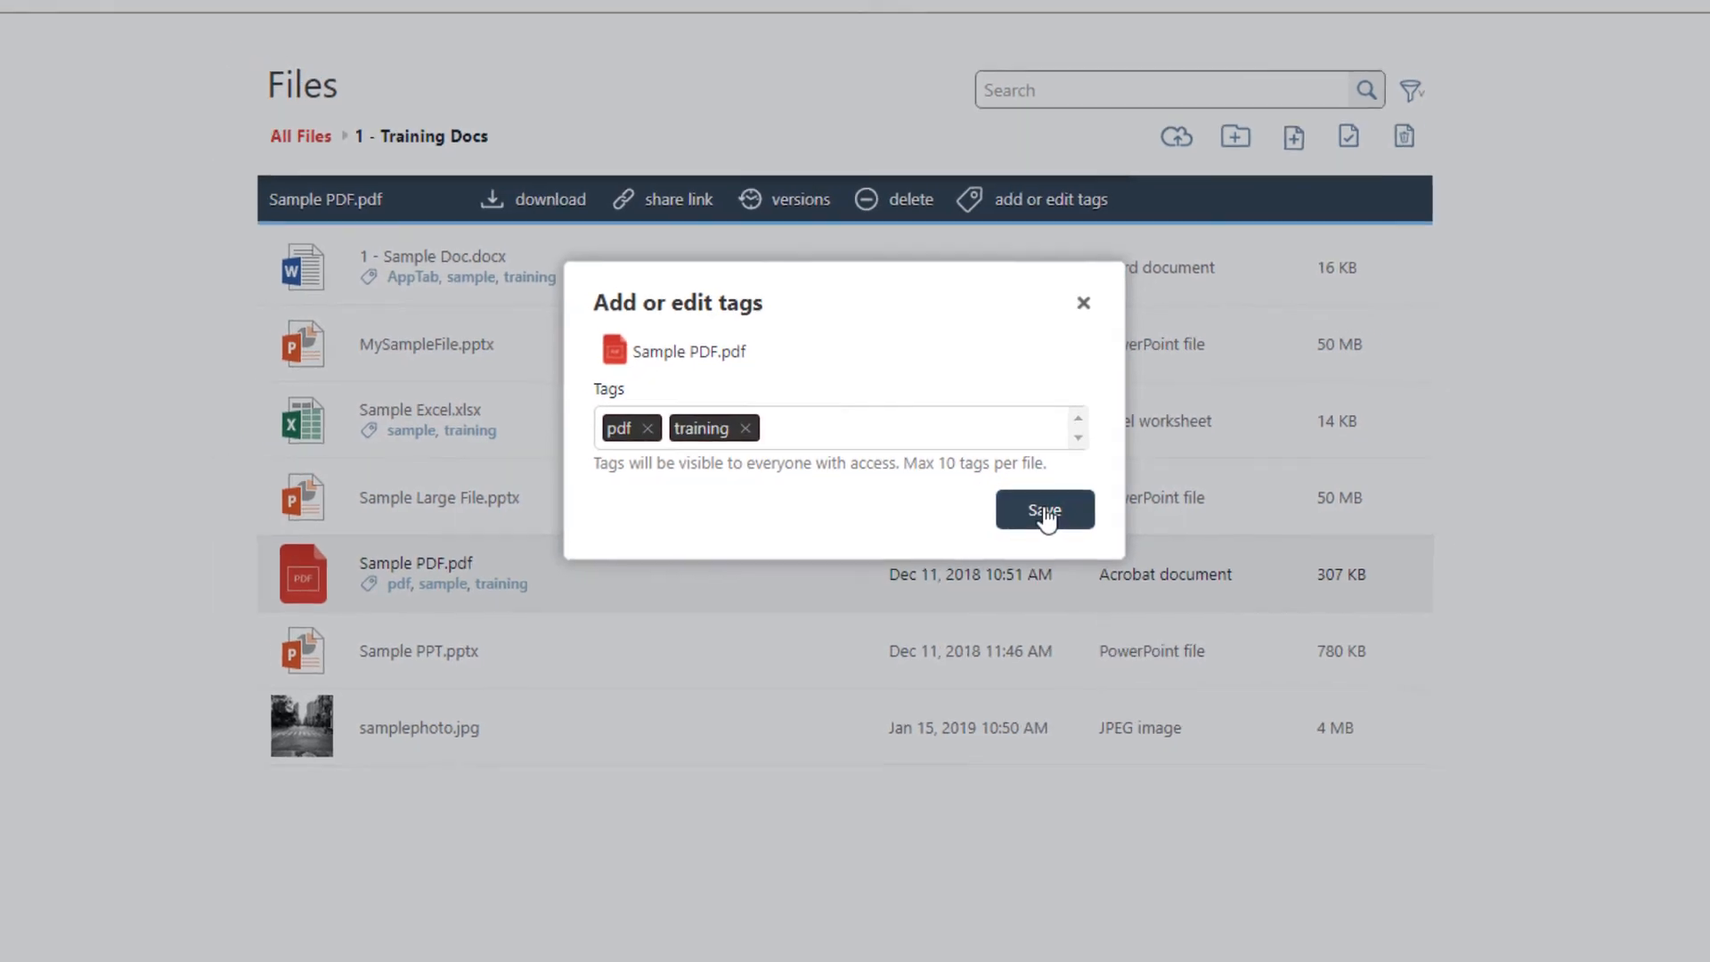
{"action": "left_click", "coordinate": [1044, 511]}
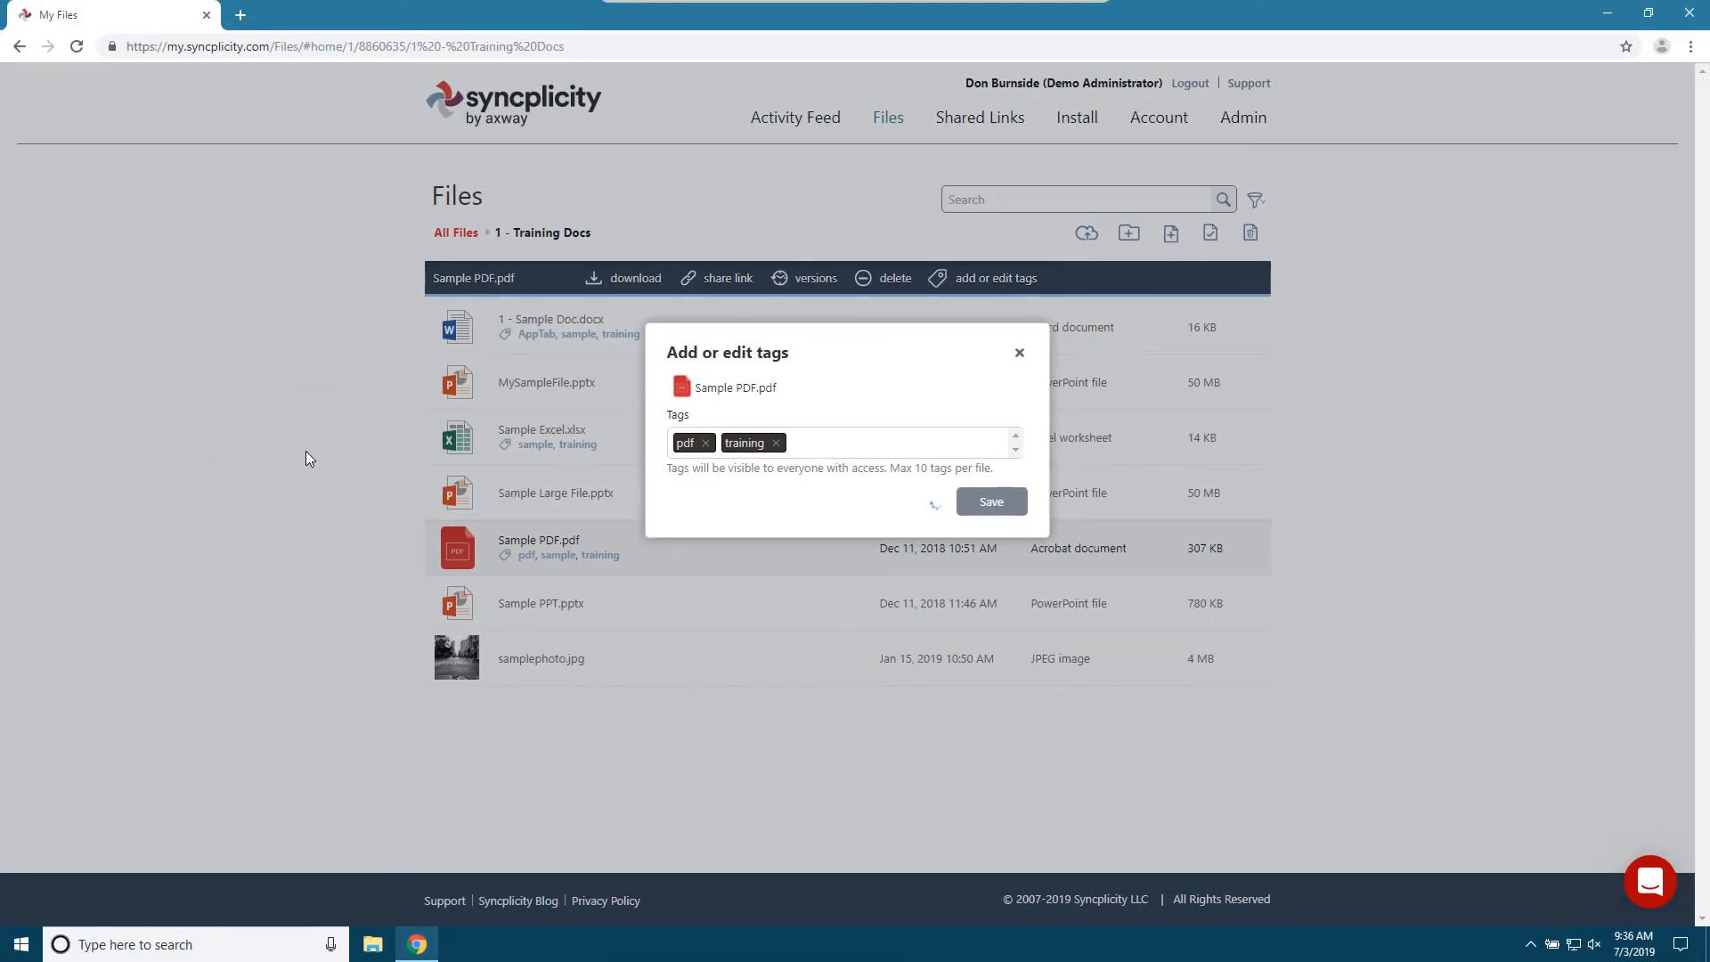